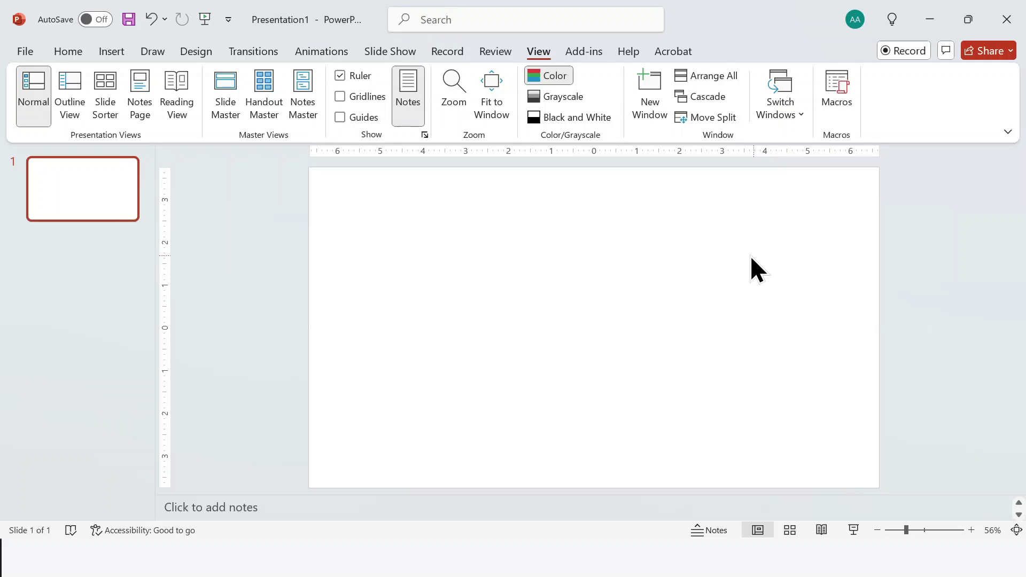
# Turn on slide guides and paste the Taj Mahal photo onto the blank slide
pyautogui.click(340, 119)
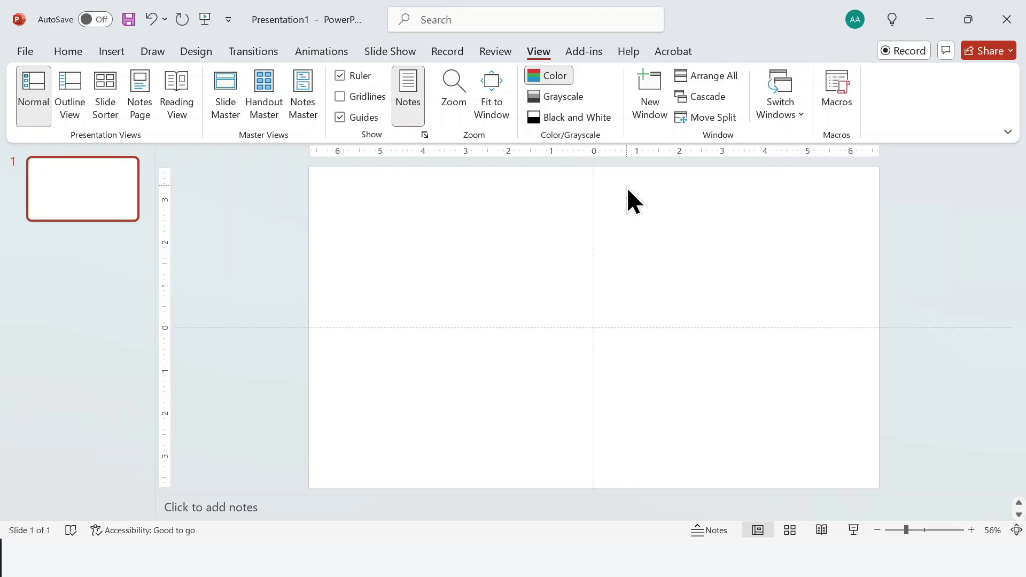
pyautogui.hotkey('ctrl', 'v')
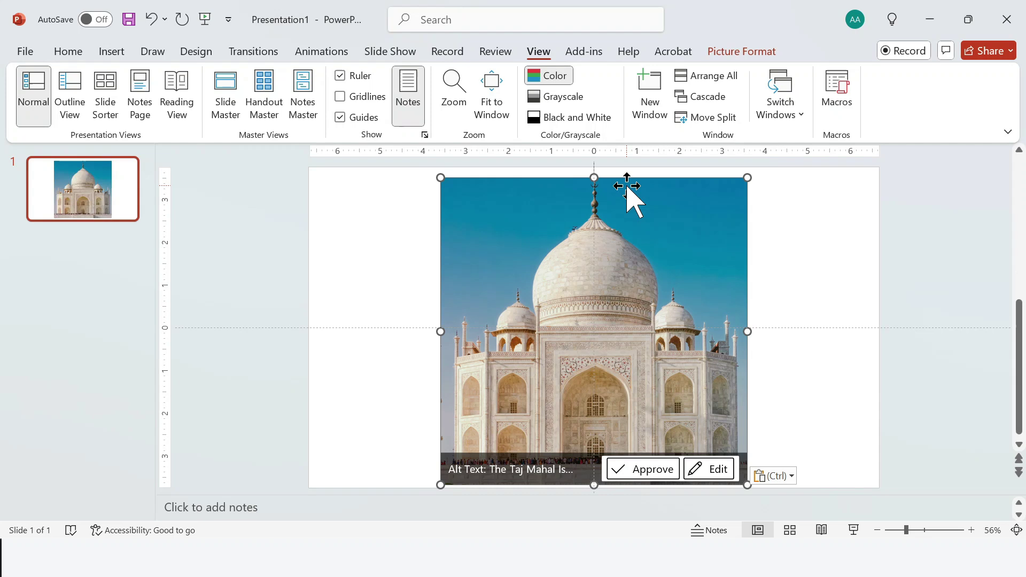
pyautogui.click(770, 187)
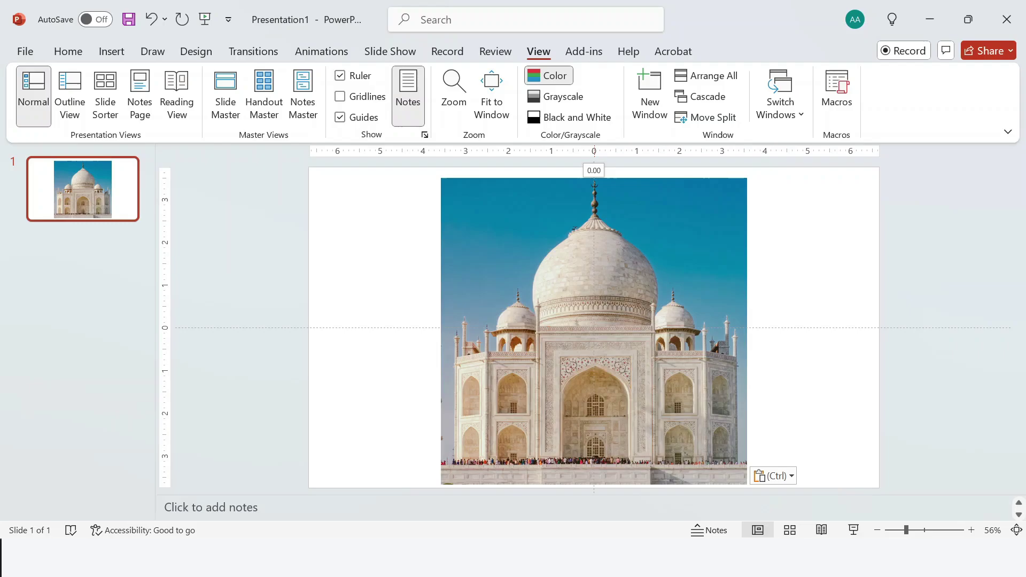
# Move the vertical guide to the slide's left edge, then open imgupscaler.com from a Google search for 'image upscaler'
pyautogui.moveTo(478, 176); pyautogui.dragTo(310, 176)
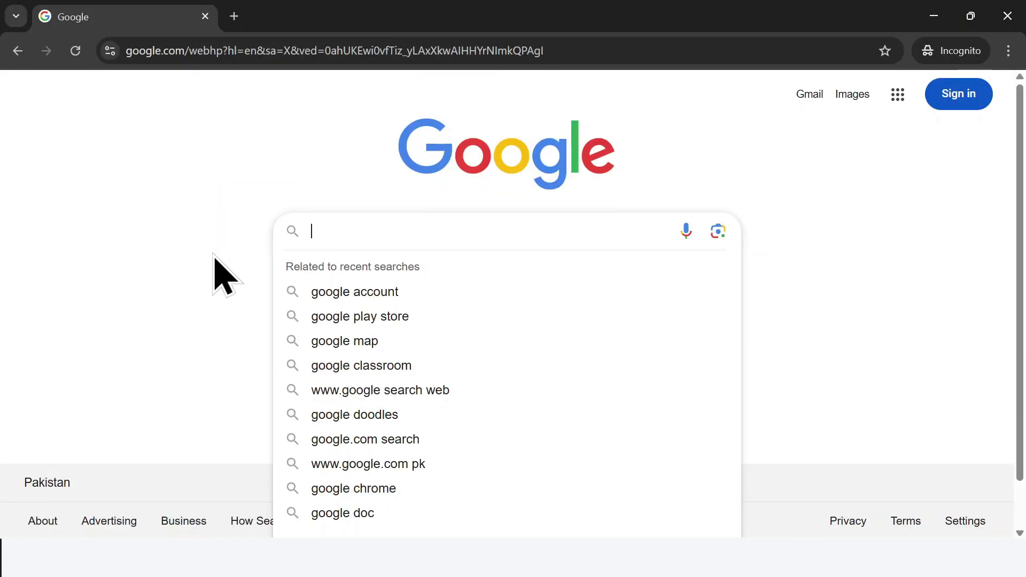
pyautogui.write('image up')
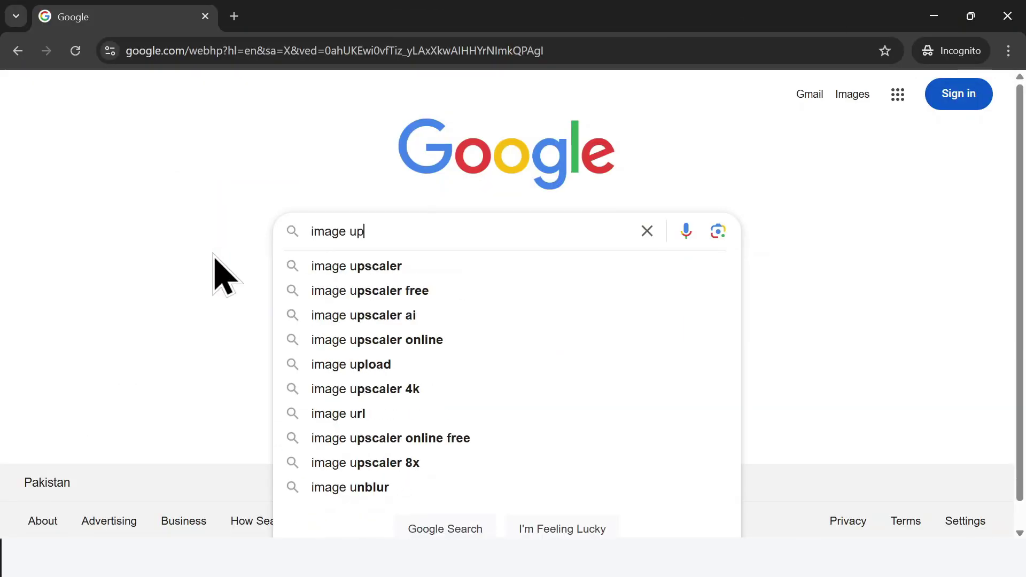
pyautogui.write('scaler')
pyautogui.press('Return')
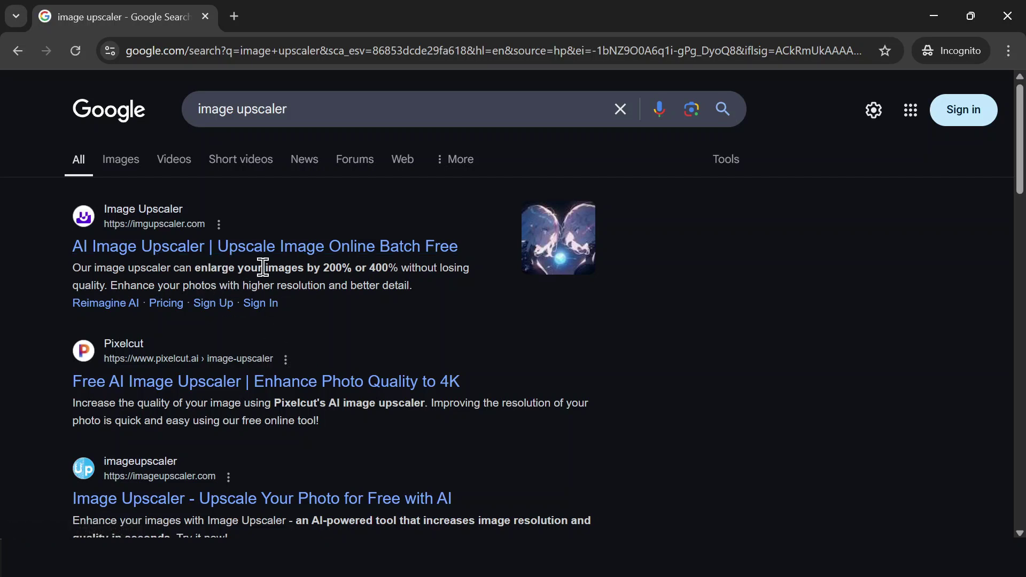
pyautogui.click(253, 252)
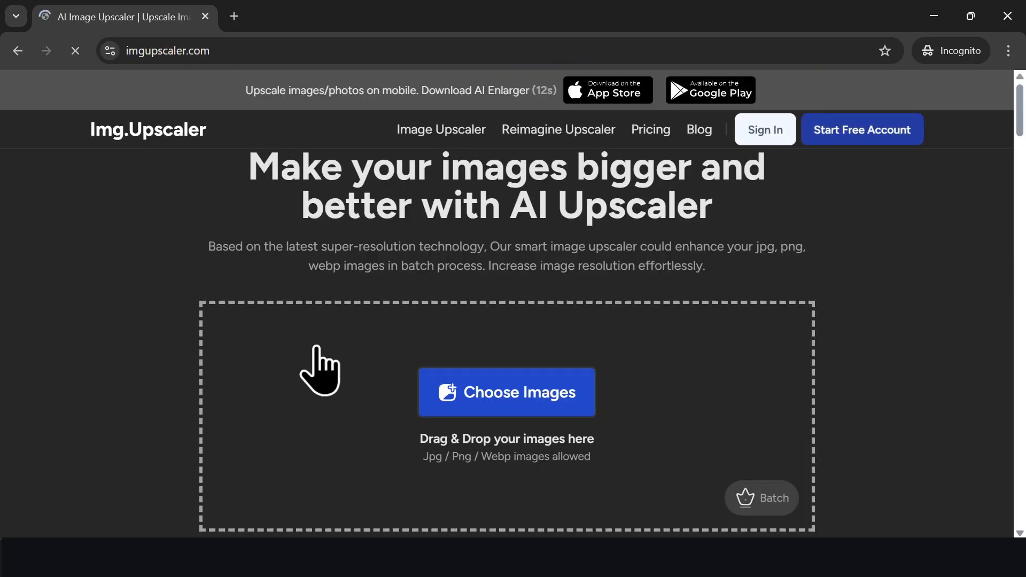
# Colour the left-edge guide yellow
pyautogui.scroll(-6, 614, 362)
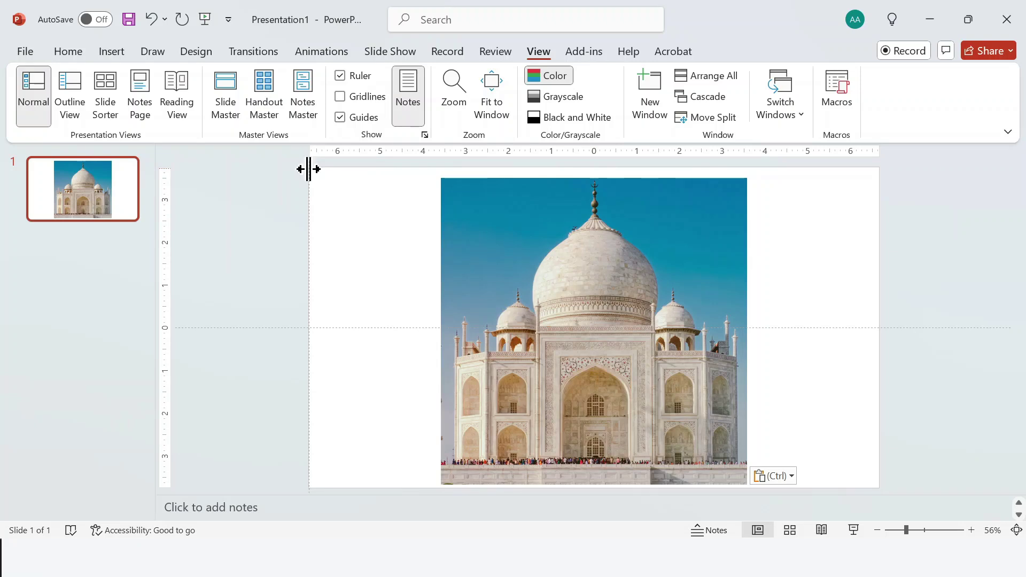
pyautogui.rightClick(309, 169)
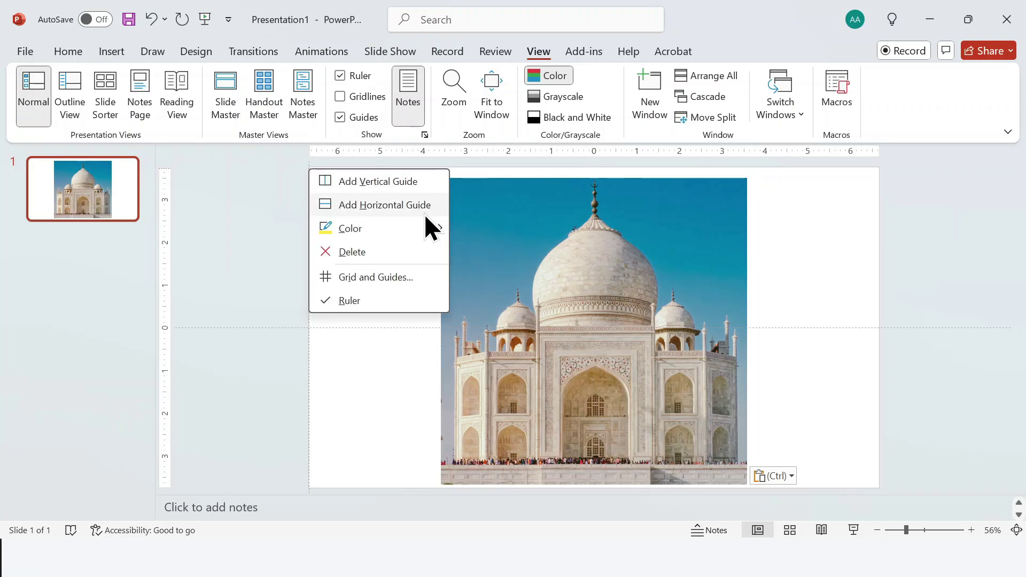
pyautogui.moveTo(441, 229)
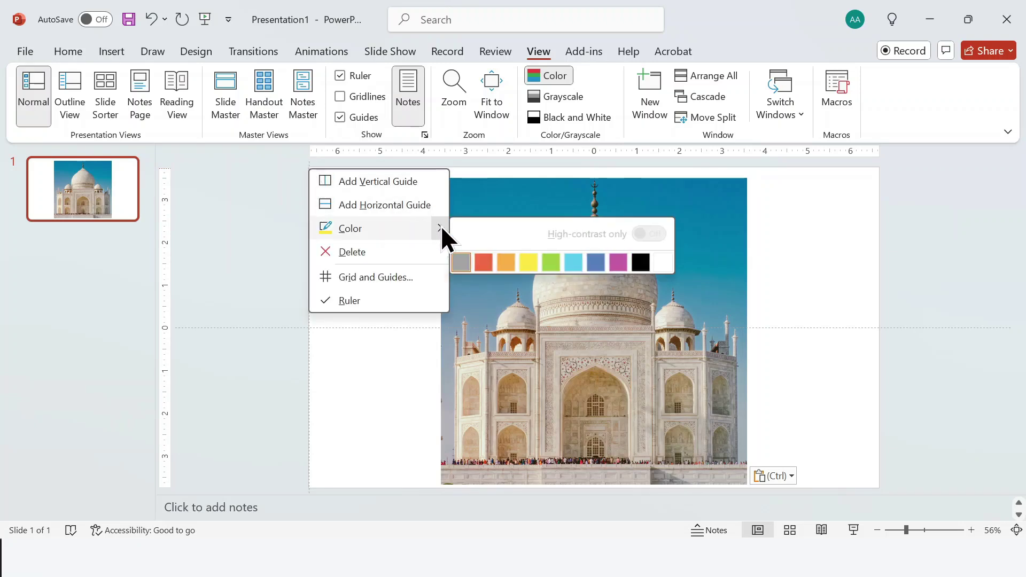
pyautogui.click(527, 262)
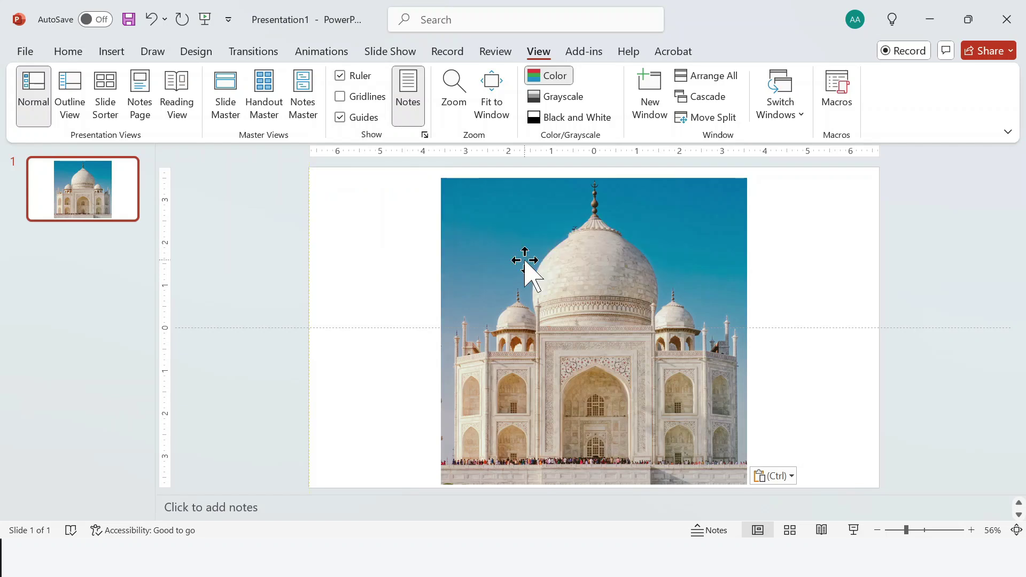
# Add a vertical guide at the slide's right edge and a horizontal guide at its top edge
pyautogui.rightClick(392, 223)
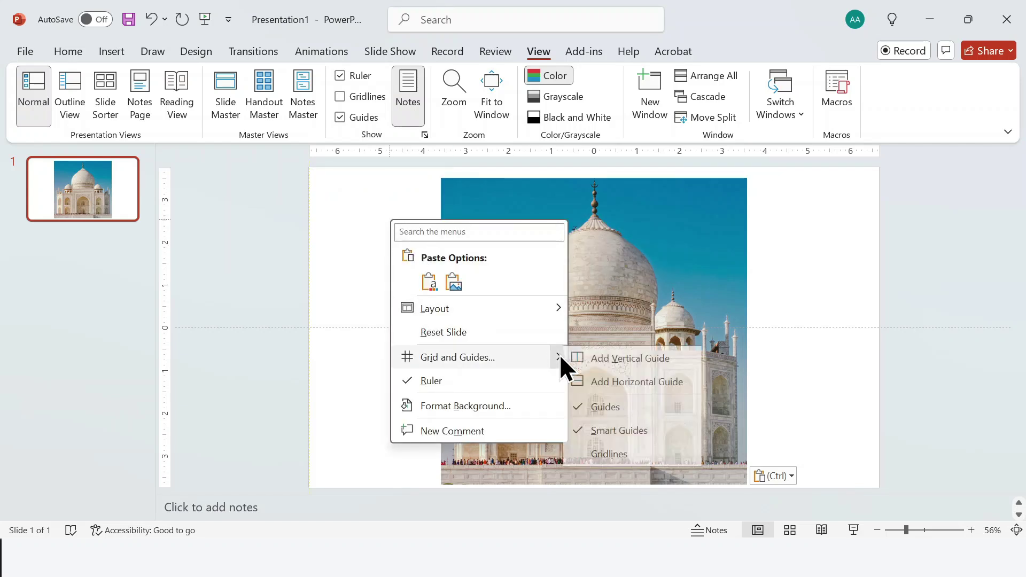
pyautogui.click(578, 358)
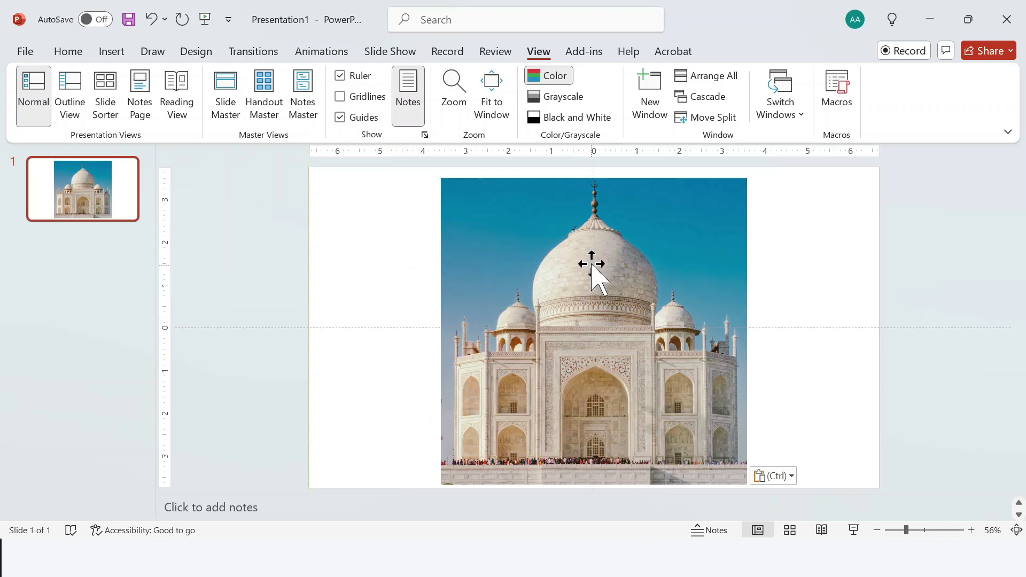
pyautogui.moveTo(620, 177); pyautogui.dragTo(881, 204)
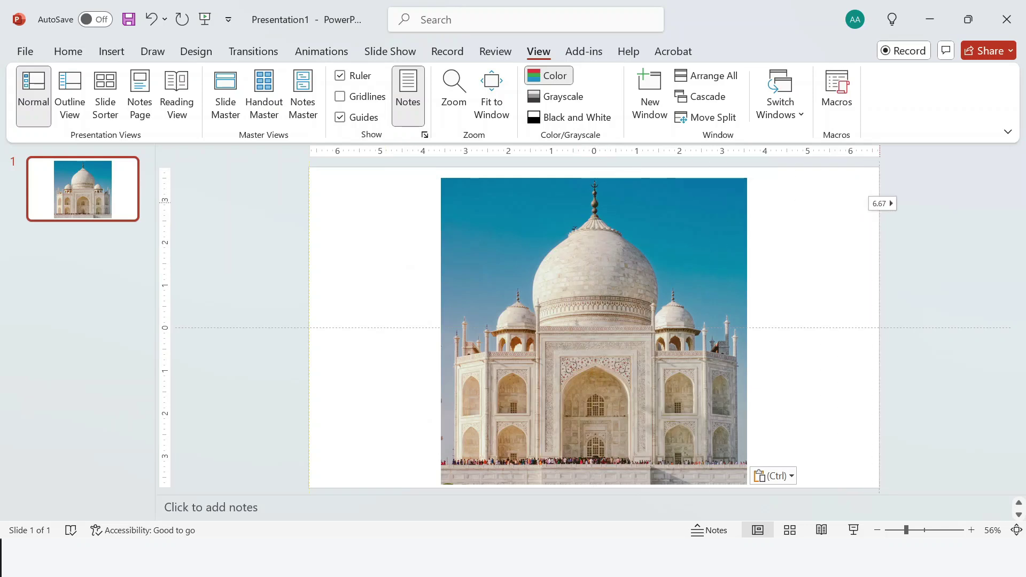
pyautogui.rightClick(881, 204)
pyautogui.click(896, 242)
pyautogui.moveTo(273, 327); pyautogui.dragTo(287, 169)
pyautogui.rightClick(287, 169)
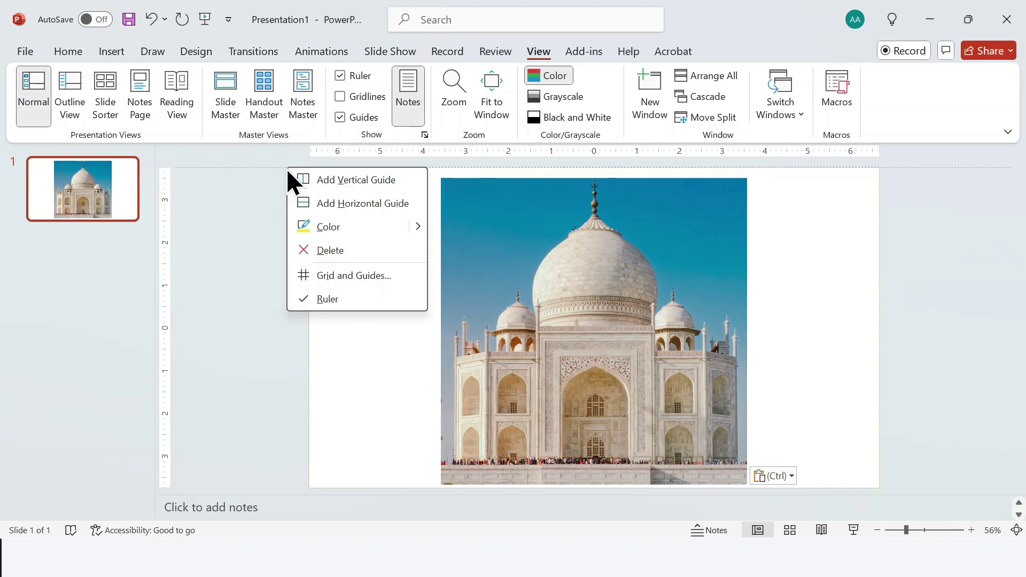
pyautogui.press('Escape')
# Add a horizontal guide at the bottom edge, then delete it
pyautogui.rightClick(293, 224)
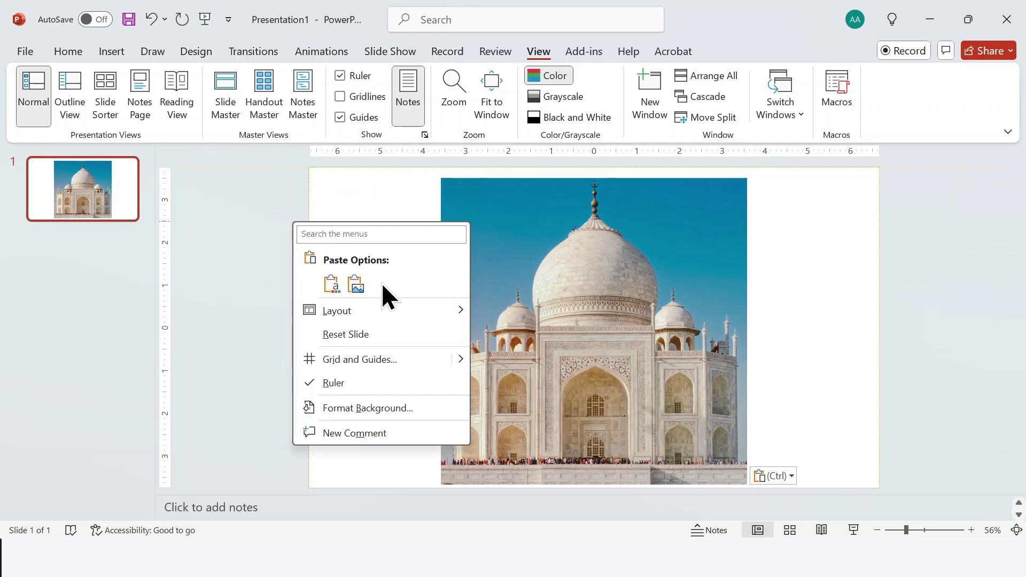
pyautogui.moveTo(462, 357)
pyautogui.click(534, 383)
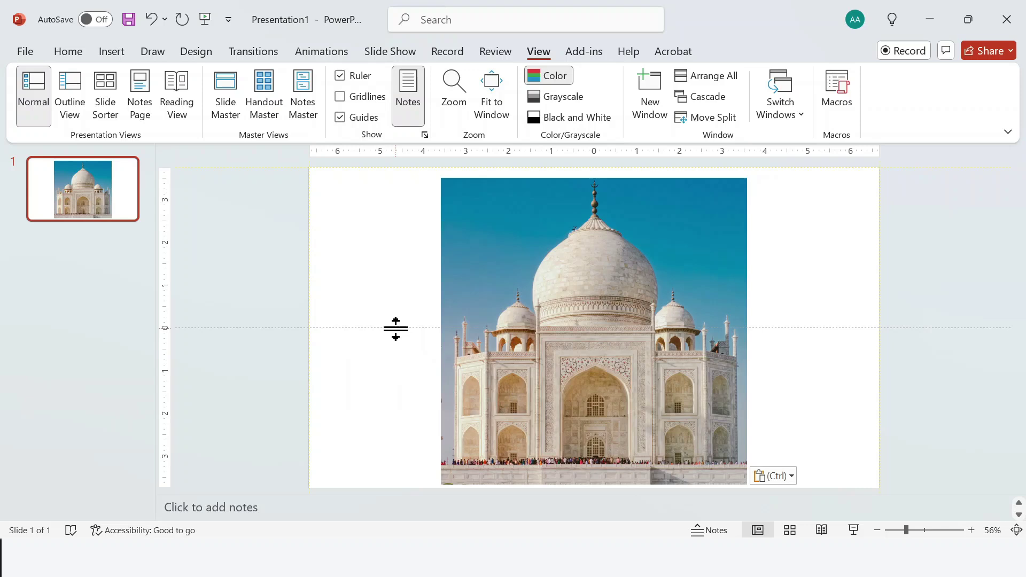
pyautogui.moveTo(394, 328); pyautogui.dragTo(357, 487)
pyautogui.rightClick(358, 487)
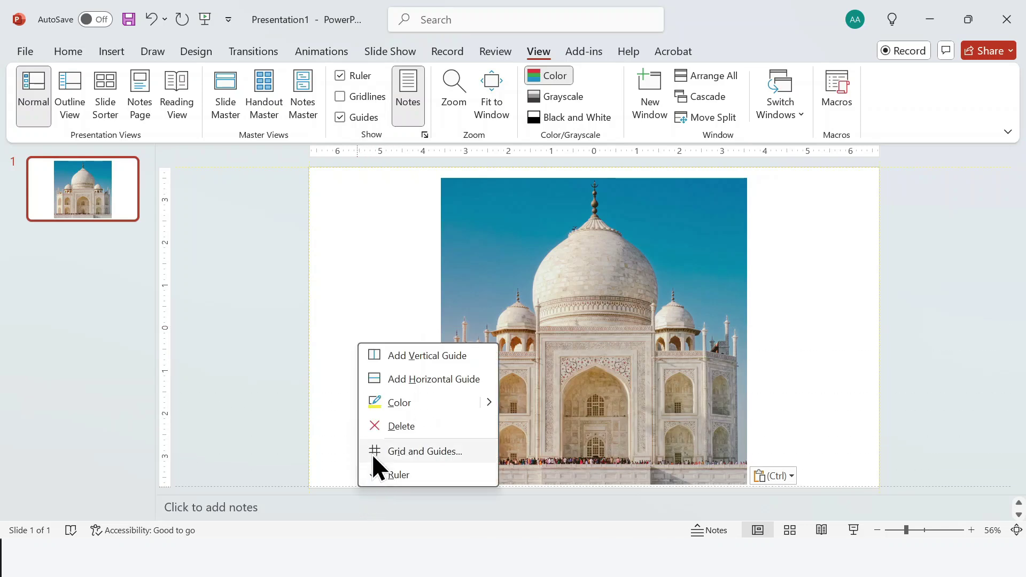
pyautogui.click(383, 416)
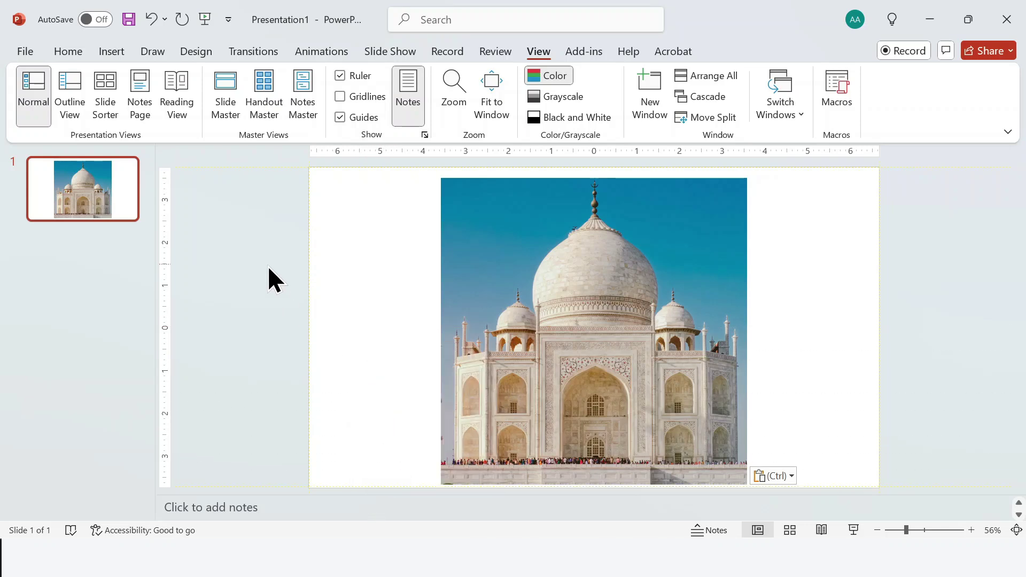
# Move and enlarge the Taj Mahal photo to cover the whole slide
pyautogui.scroll(-3, 268, 265)
pyautogui.moveTo(659, 332); pyautogui.dragTo(591, 332)
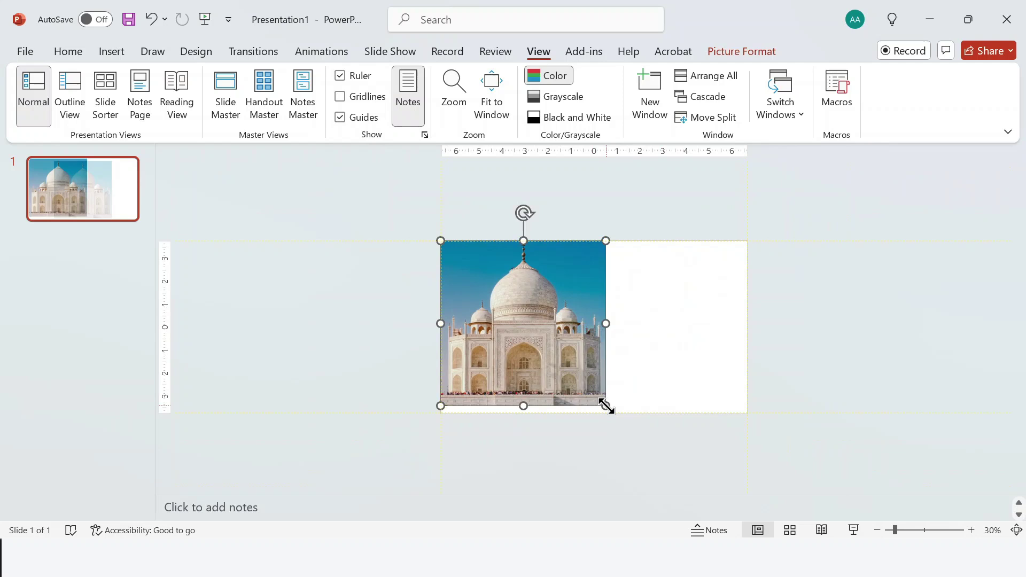
pyautogui.moveTo(606, 405); pyautogui.dragTo(748, 474)
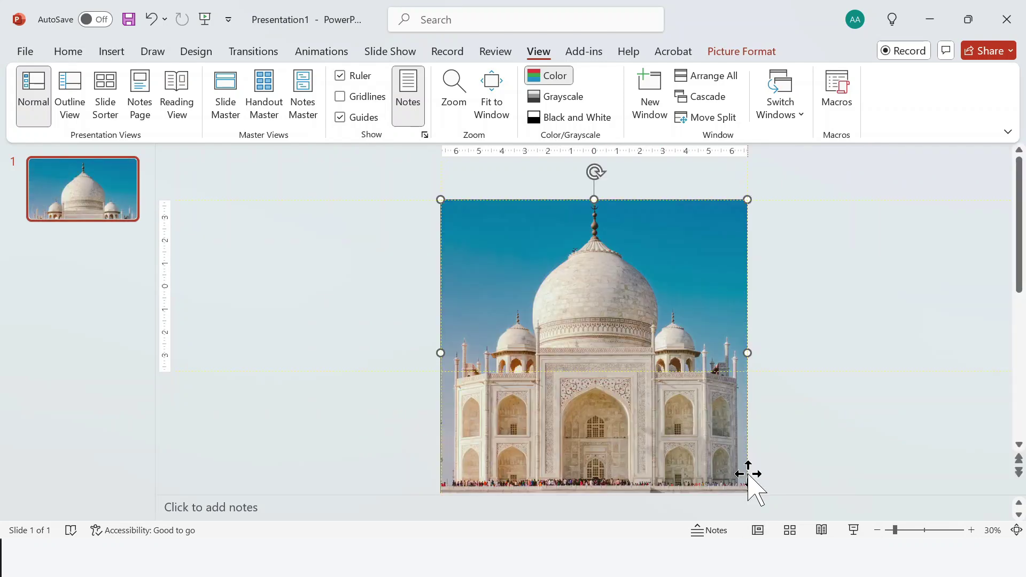
pyautogui.click(784, 354)
pyautogui.scroll(2, 784, 354)
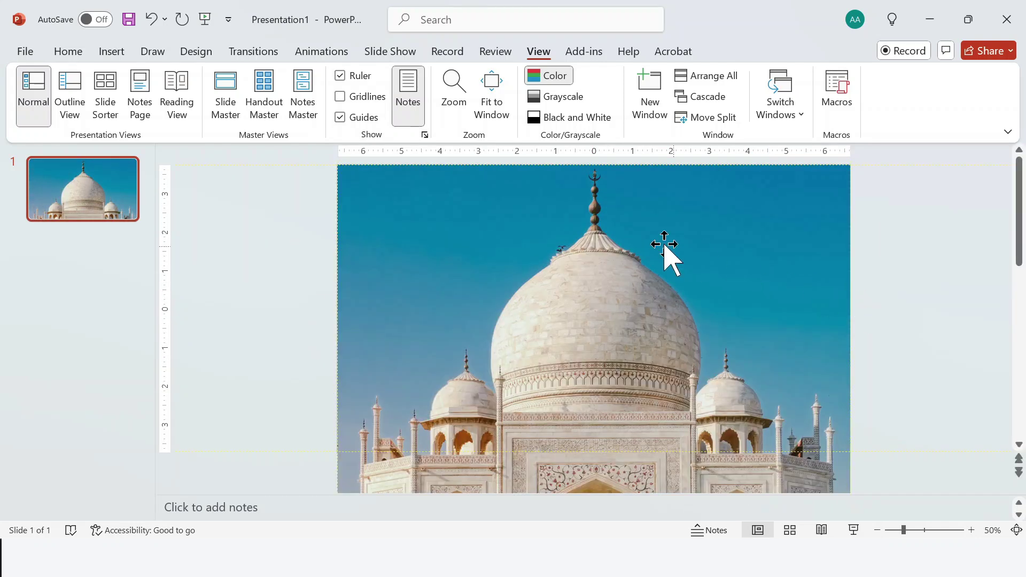
# Draw a text box near the top-left with 24 pt white font
pyautogui.click(117, 54)
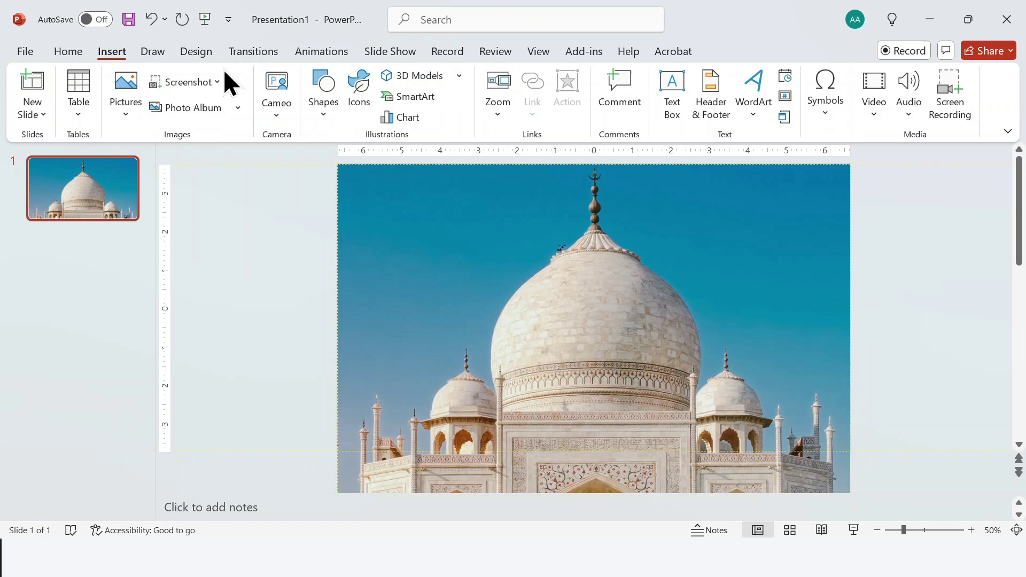
pyautogui.click(669, 88)
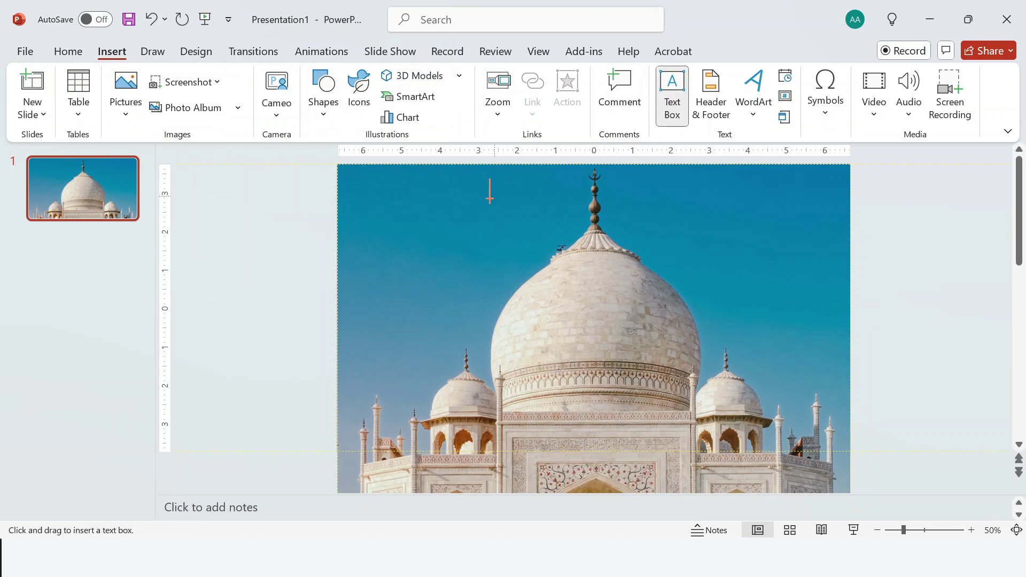
pyautogui.moveTo(364, 197); pyautogui.dragTo(471, 219)
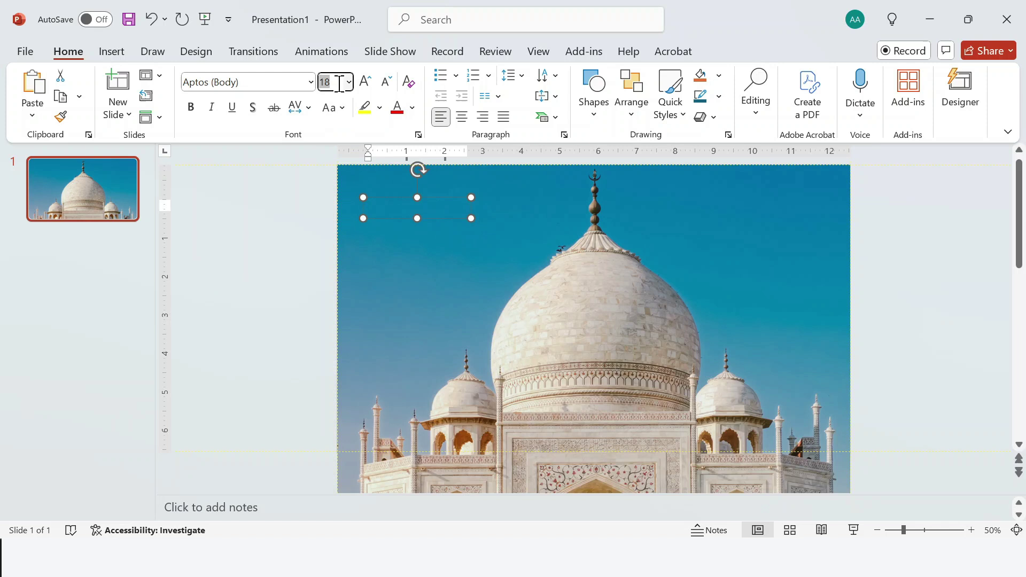
pyautogui.write('24')
pyautogui.press('Return')
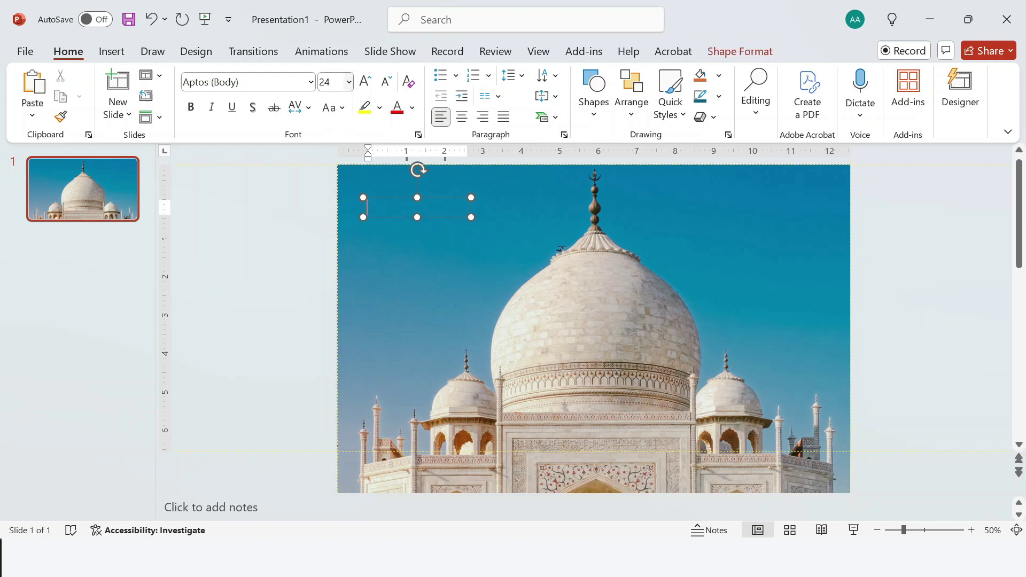
pyautogui.click(412, 107)
pyautogui.click(399, 186)
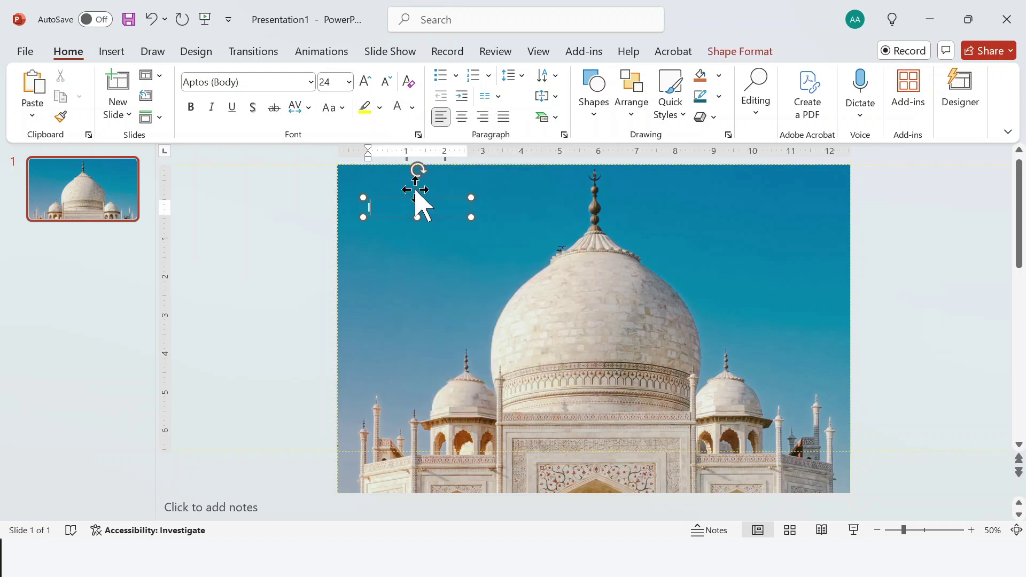
# Type 'INDIA' in the text box and set its character spacing to Very Loose
pyautogui.write('INDIA')
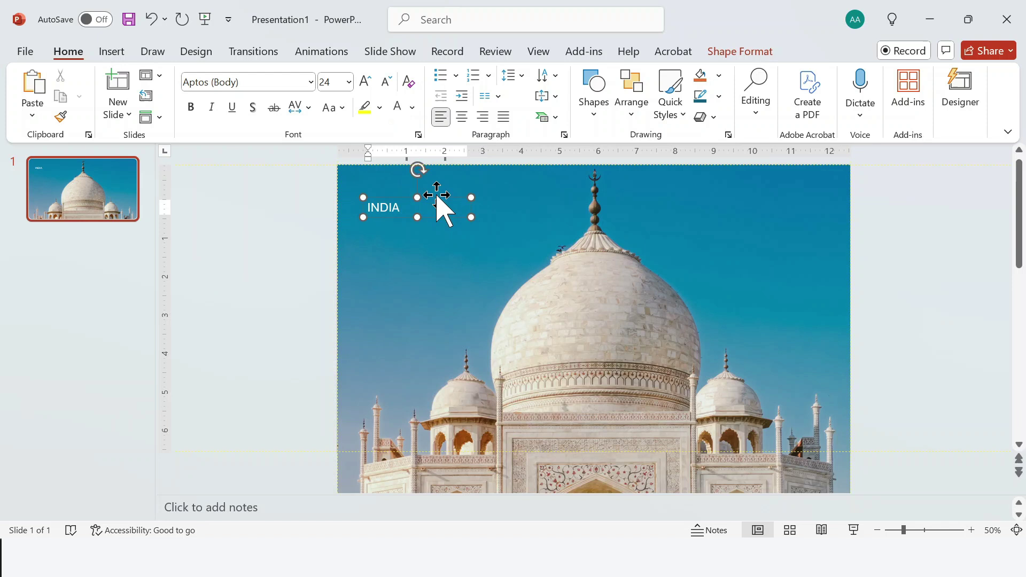
pyautogui.click(436, 195)
pyautogui.click(304, 110)
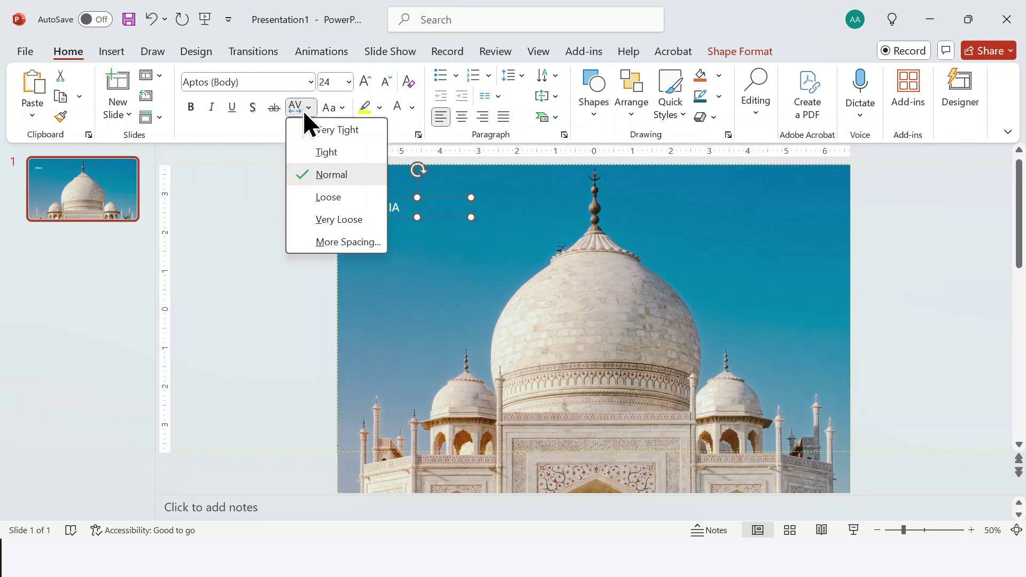
pyautogui.click(321, 214)
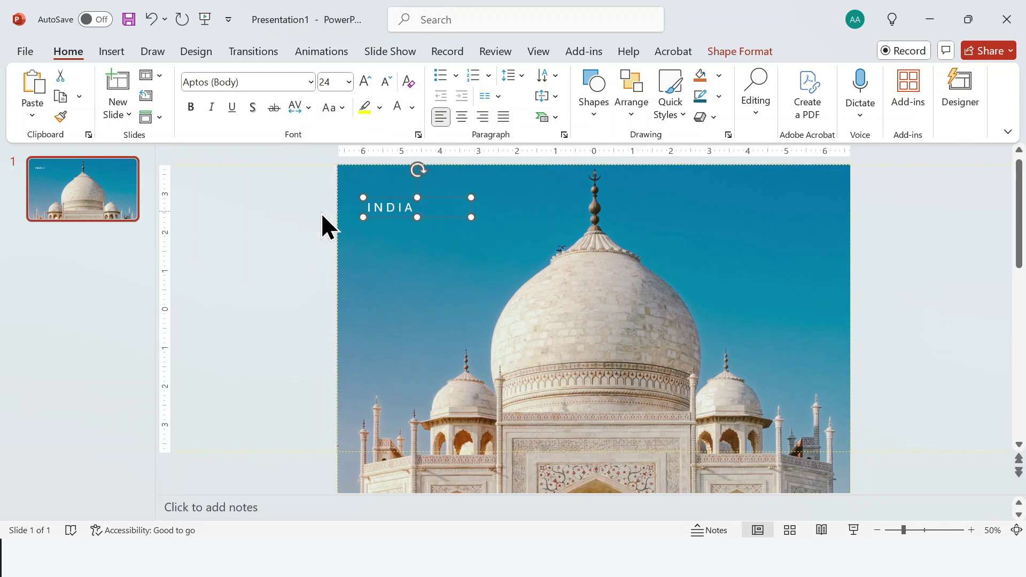
pyautogui.click(322, 213)
# Draw a second text box set to Georgia Pro at 60 pt
pyautogui.click(116, 53)
pyautogui.click(668, 91)
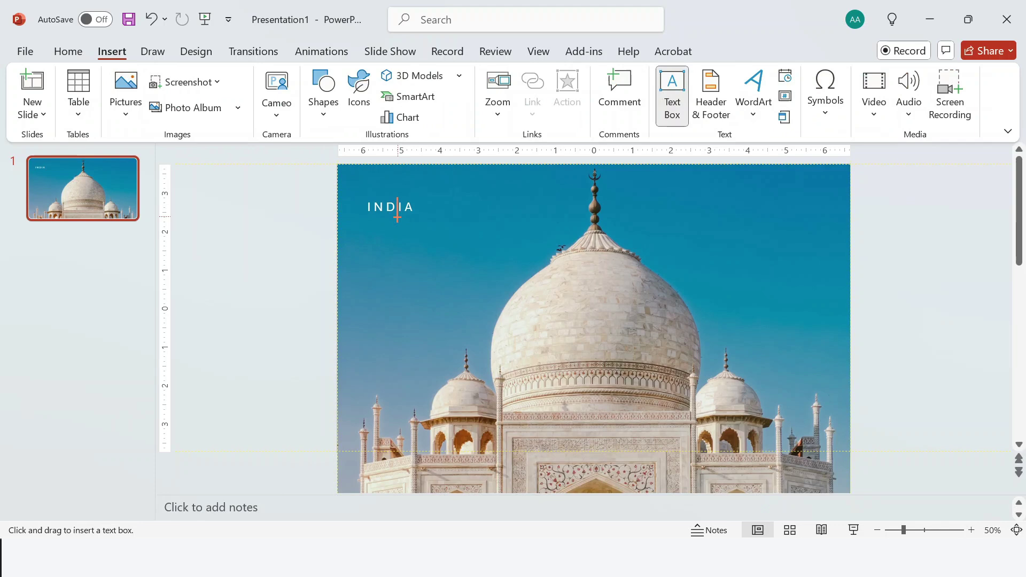
pyautogui.moveTo(363, 235); pyautogui.dragTo(560, 353)
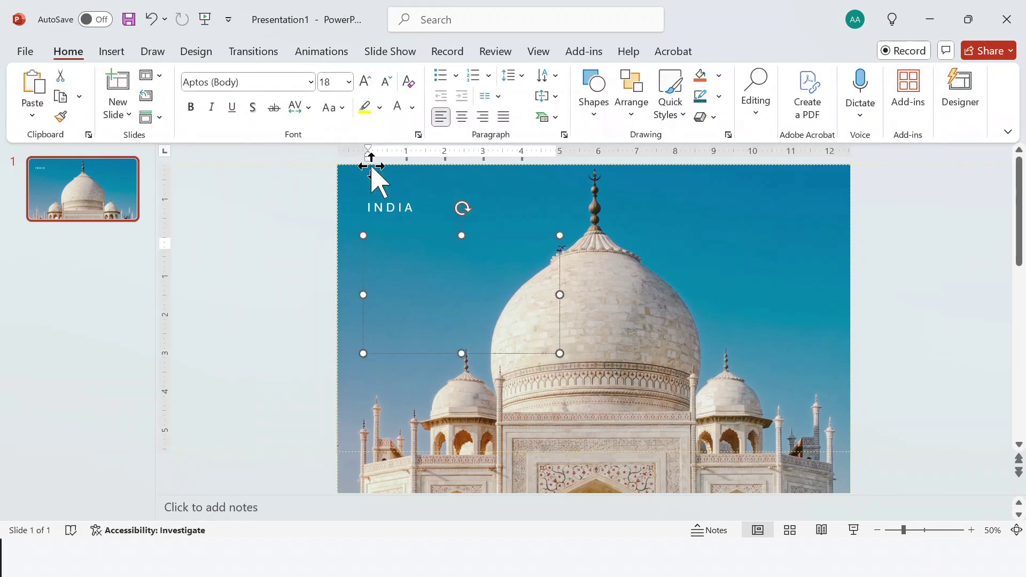
pyautogui.click(313, 83)
pyautogui.click(302, 123)
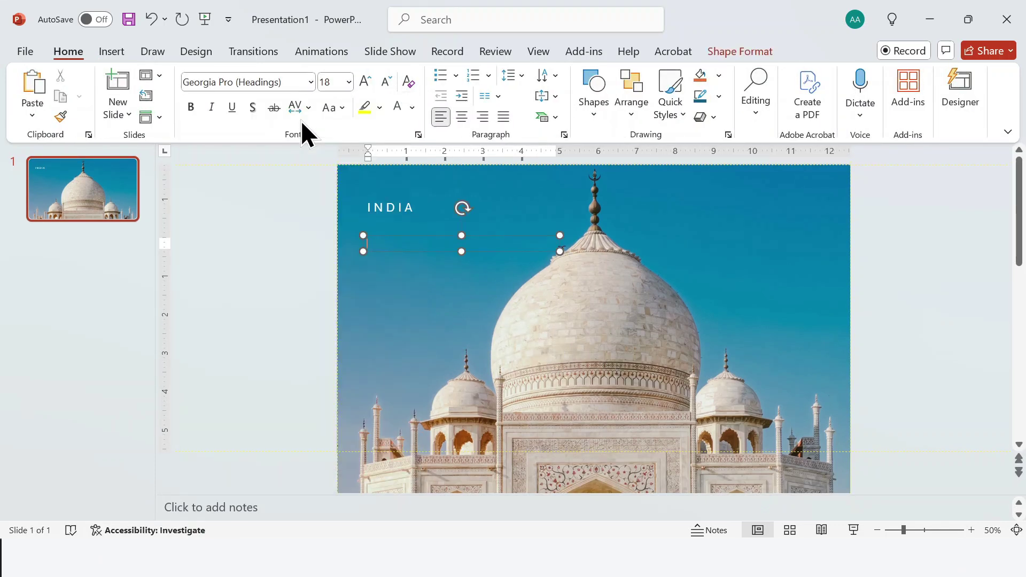
pyautogui.click(336, 84)
pyautogui.write('60')
pyautogui.press('Return')
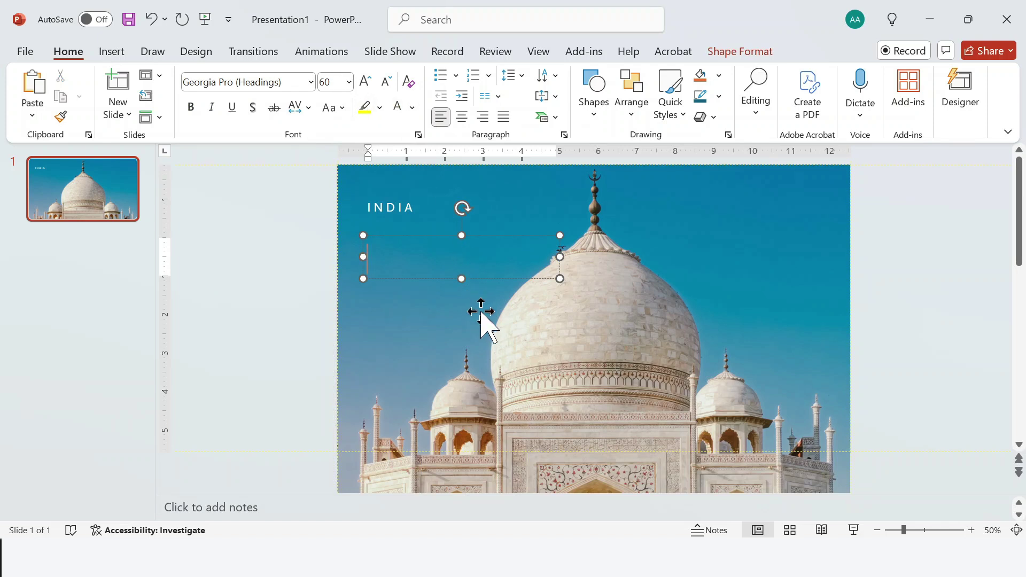
# Type 'Exploring the Taj Mahal', widen it to two lines, and shift it with INDIA up-left
pyautogui.write('Exploring the')
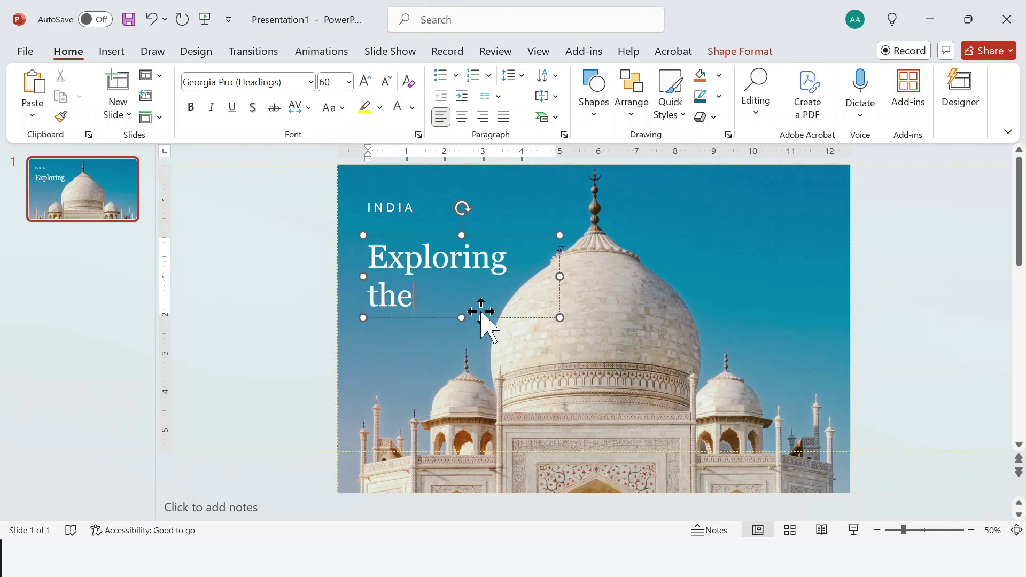
pyautogui.write(' Taj Mahal')
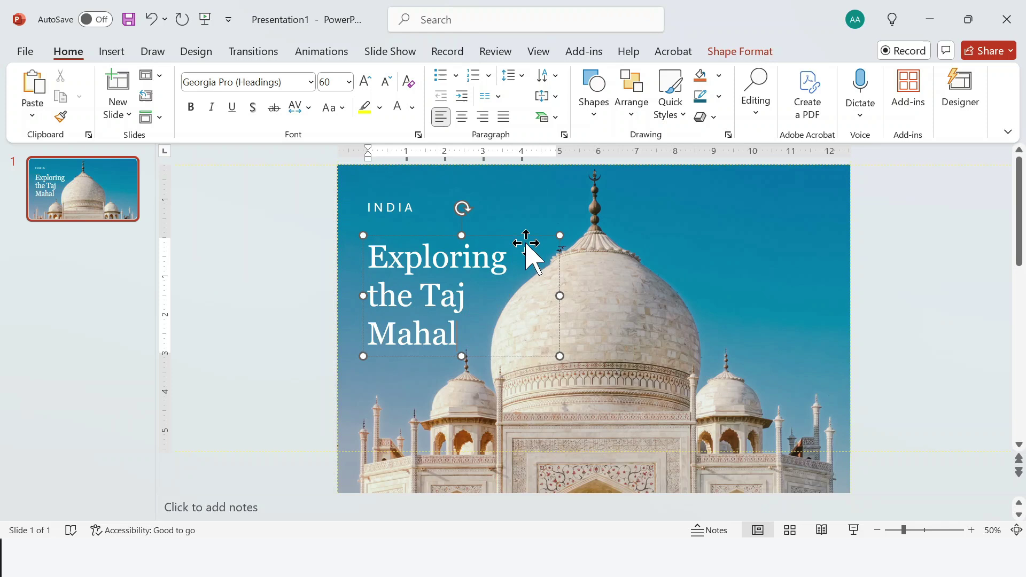
pyautogui.click(526, 234)
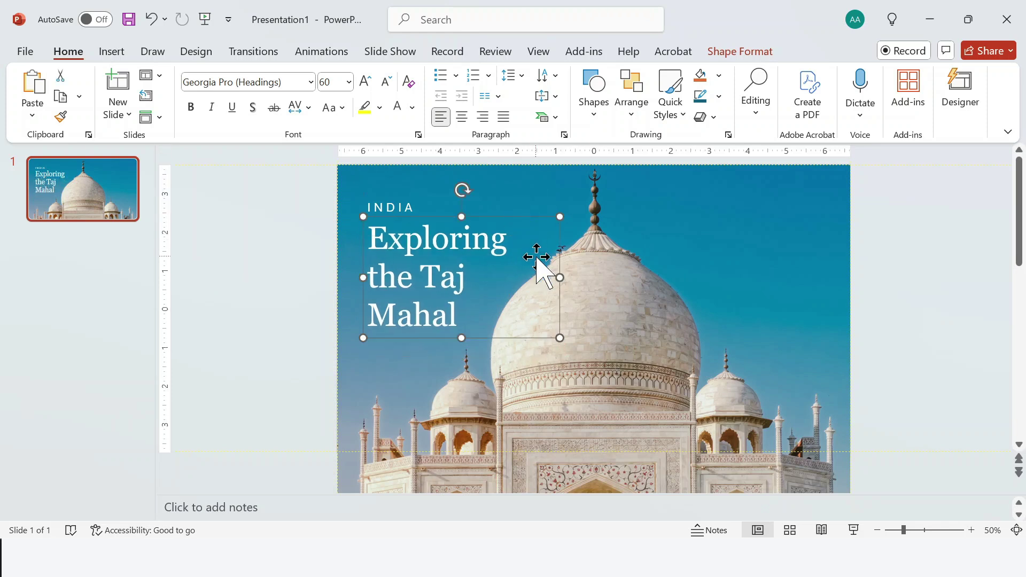
pyautogui.moveTo(560, 278); pyautogui.dragTo(604, 268)
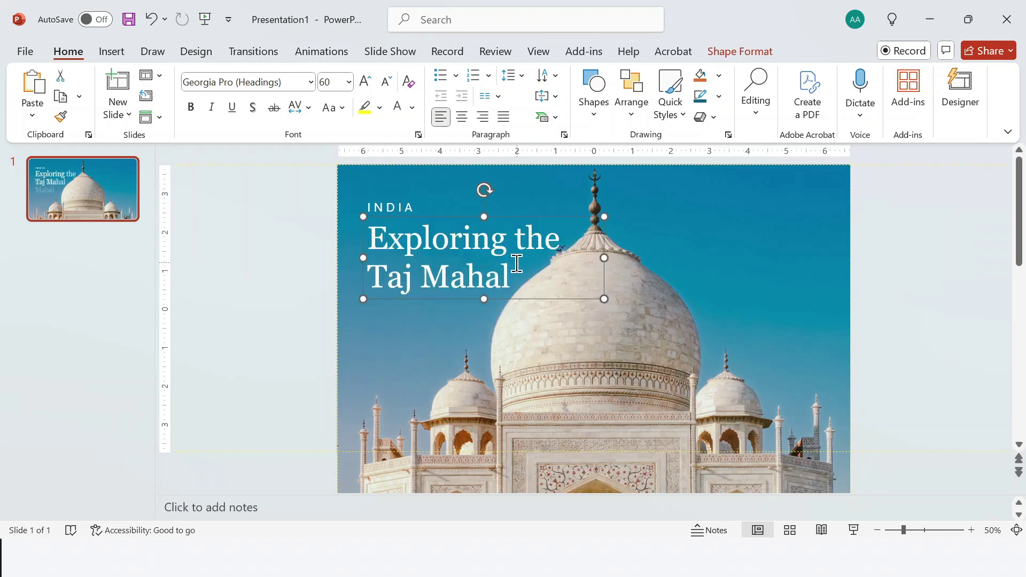
pyautogui.keyDown('shift'); pyautogui.click(415, 207); pyautogui.keyUp('shift')
pyautogui.moveTo(440, 206); pyautogui.dragTo(436, 185)
pyautogui.click(303, 235)
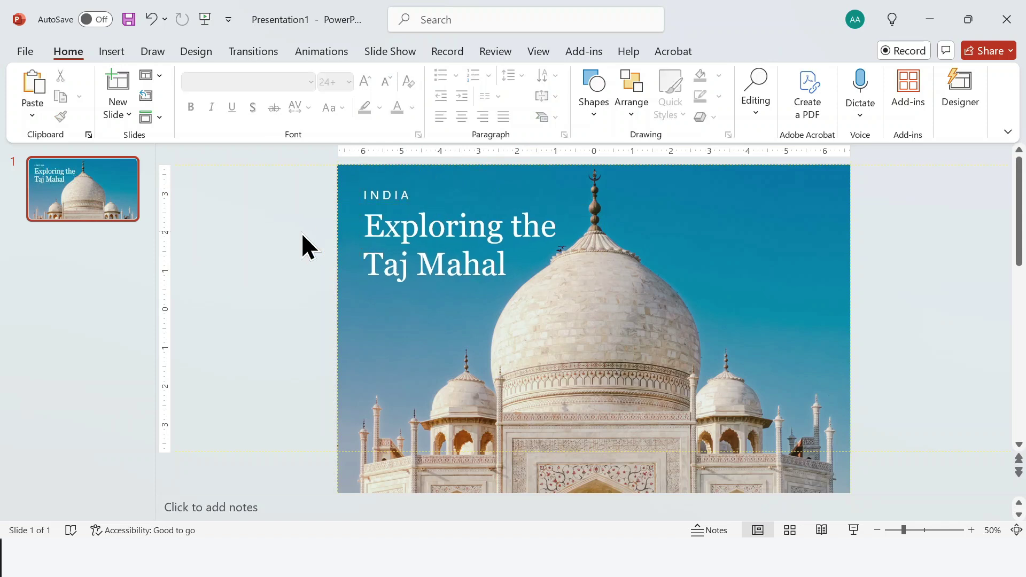
# Duplicate slide 1, then enlarge and reposition the slide 2 photo for a closer dome view
pyautogui.click(121, 198)
pyautogui.hotkey('ctrl', 'd')
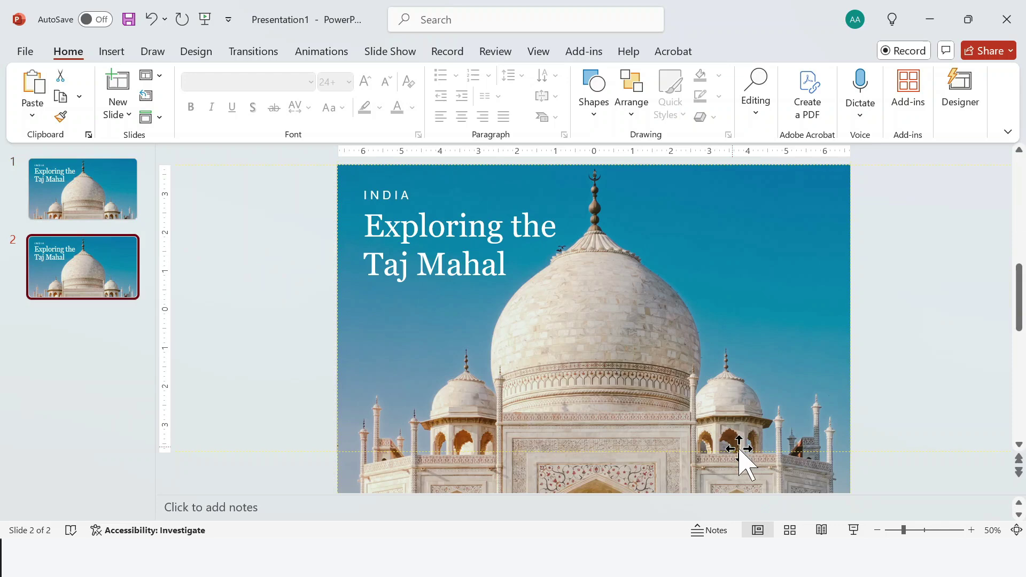
pyautogui.click(880, 530)
pyautogui.click(879, 530)
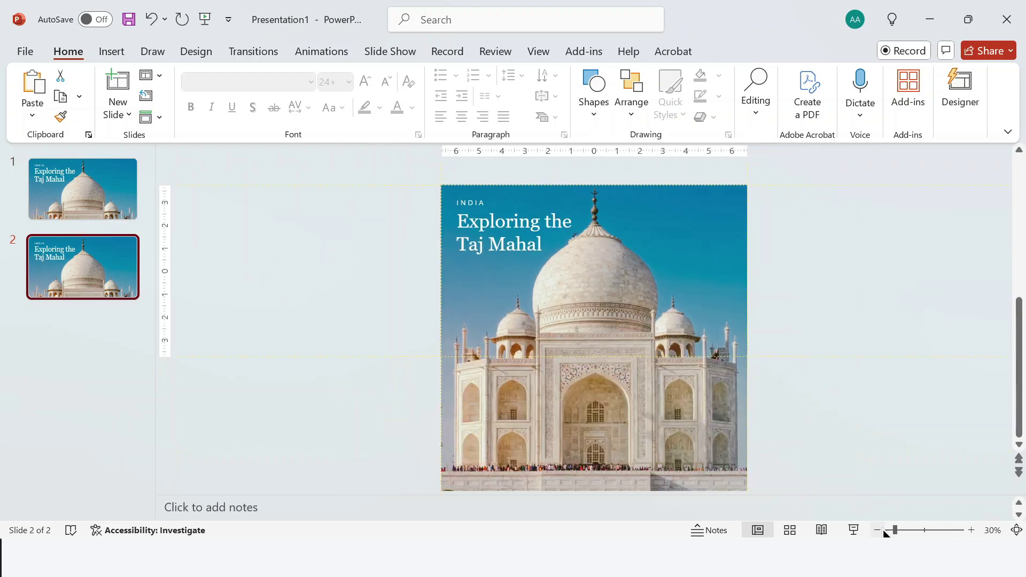
pyautogui.click(706, 298)
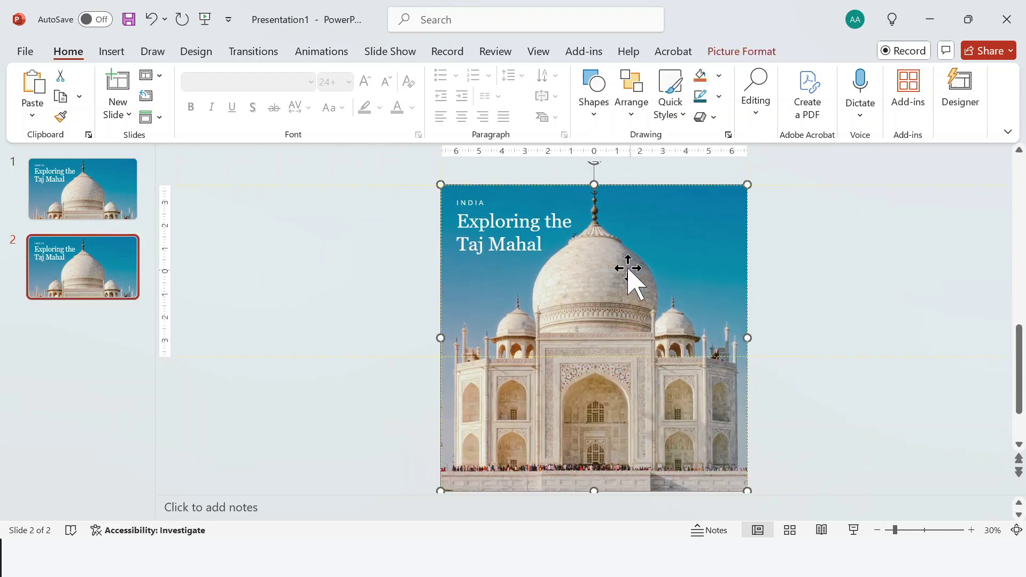
pyautogui.moveTo(442, 185); pyautogui.dragTo(347, 102)
pyautogui.moveTo(682, 197); pyautogui.dragTo(741, 263)
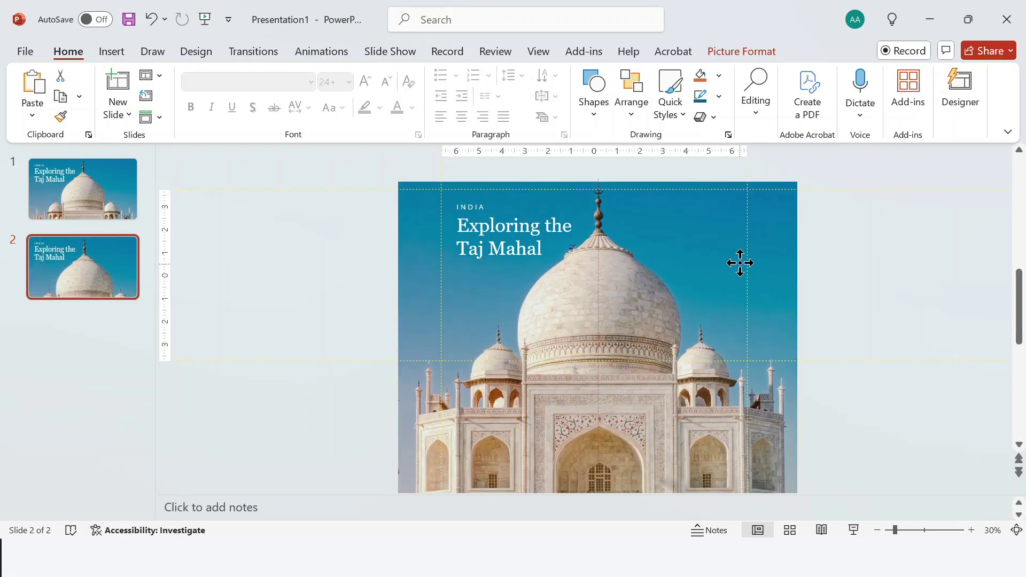
pyautogui.click(828, 268)
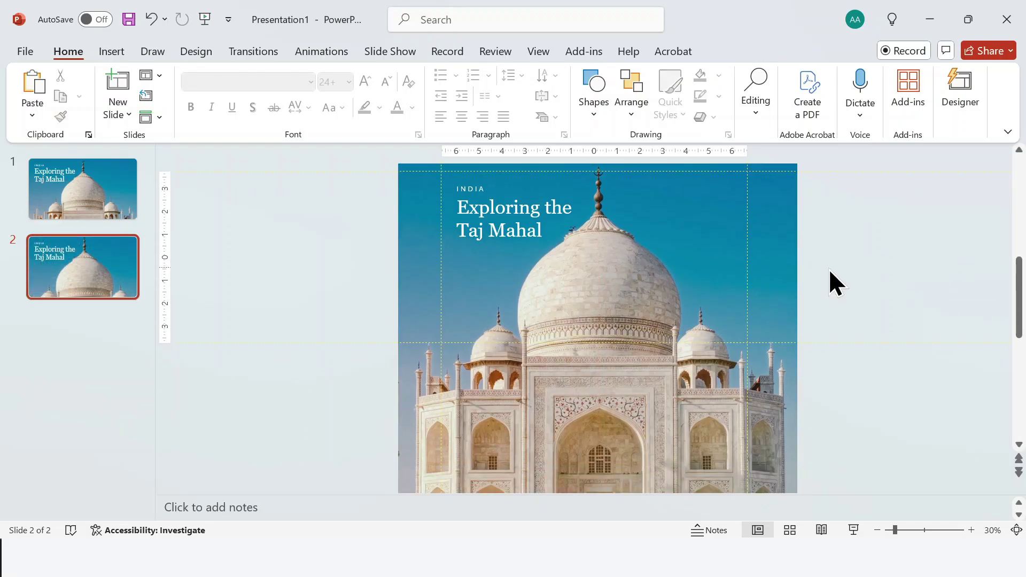
# Draw a black, outline-free rounded rectangle over the title with slightly tighter corners
pyautogui.click(971, 530)
pyautogui.click(971, 530)
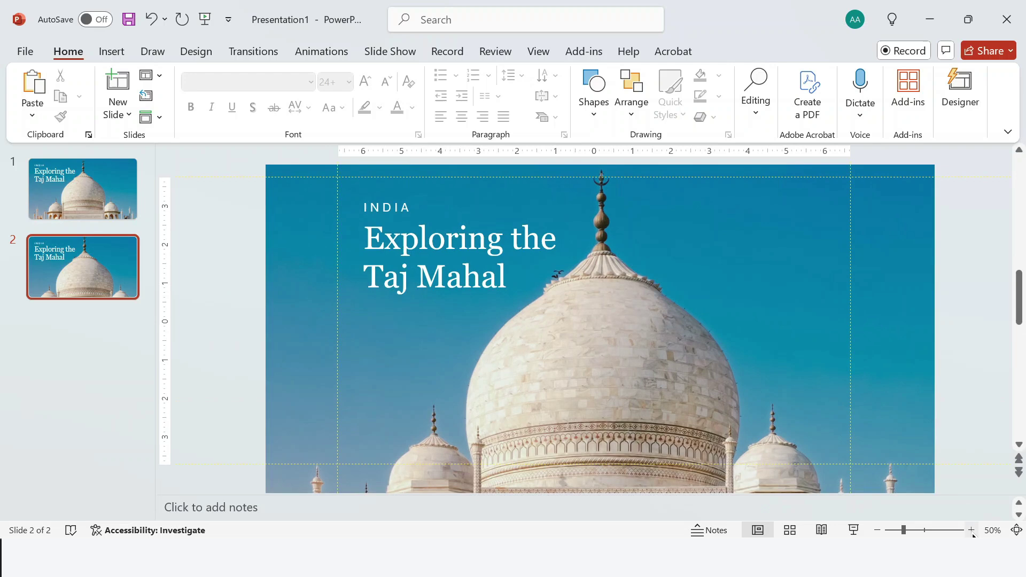
pyautogui.click(595, 116)
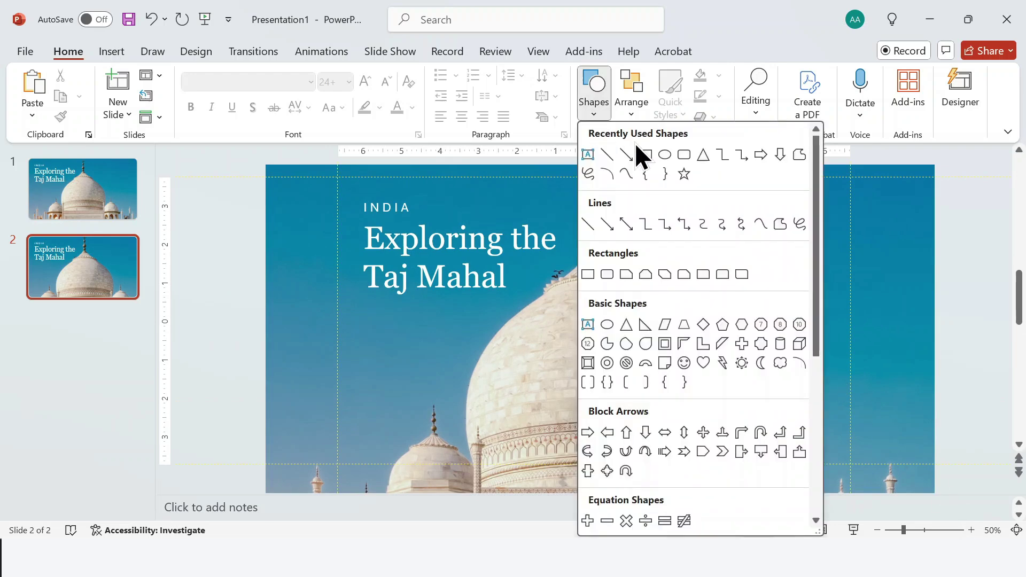
pyautogui.click(685, 154)
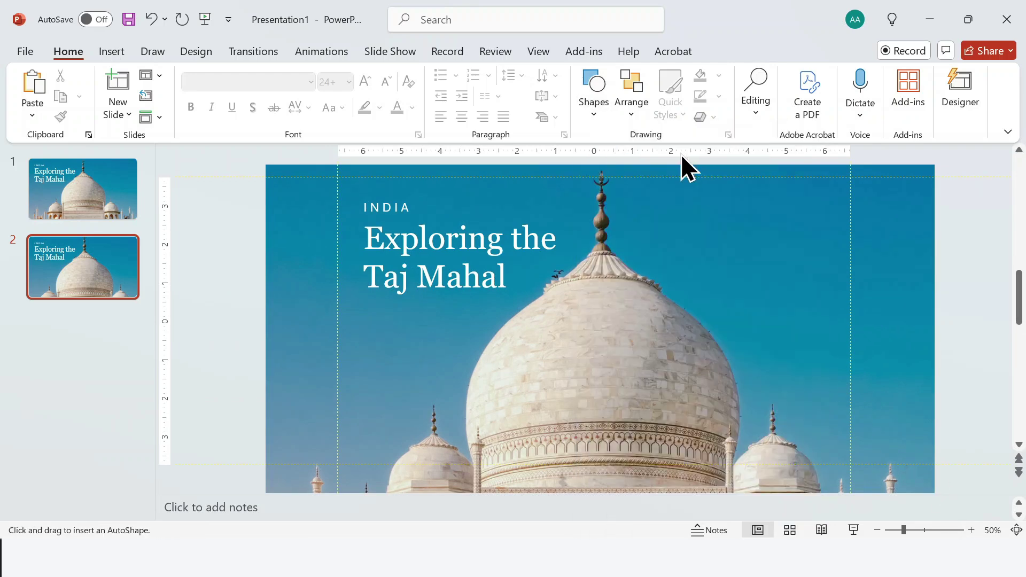
pyautogui.moveTo(350, 196); pyautogui.dragTo(612, 339)
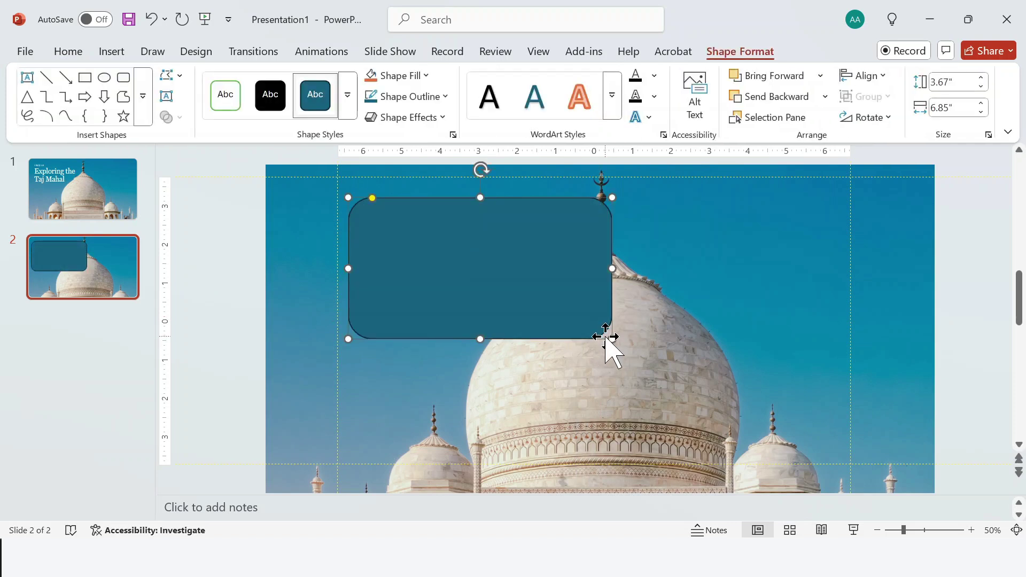
pyautogui.click(277, 105)
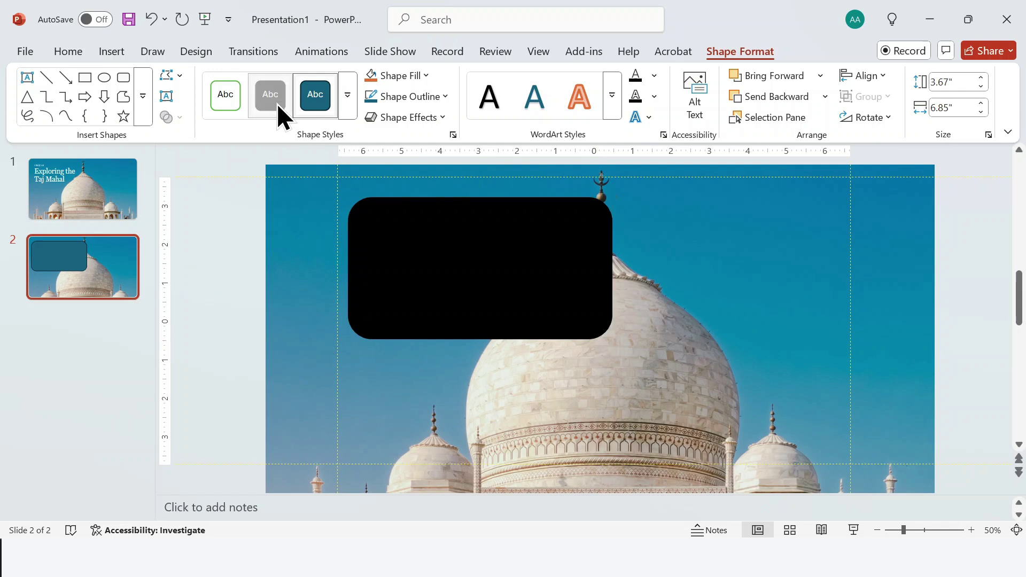
pyautogui.click(402, 103)
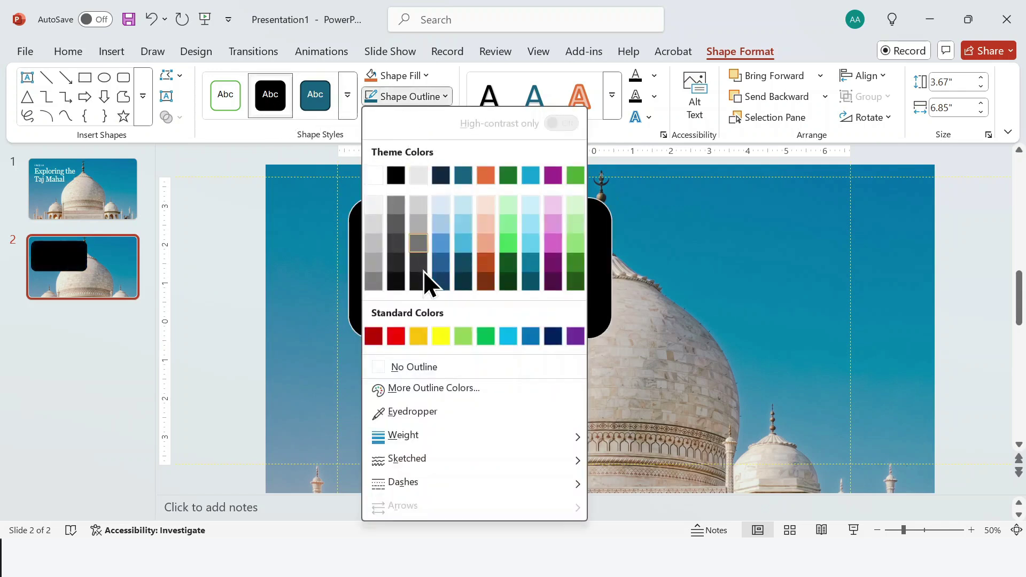
pyautogui.click(422, 366)
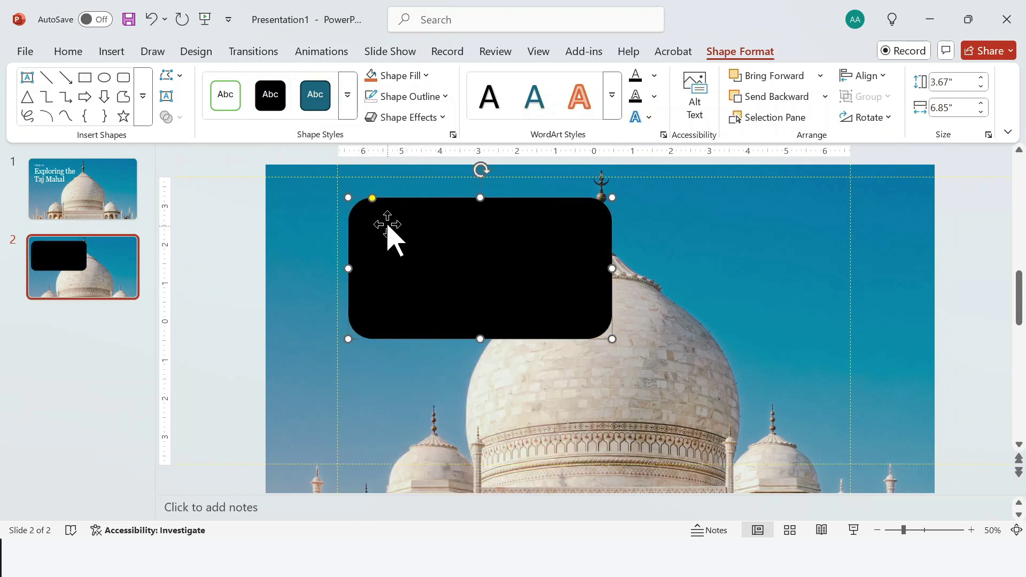
pyautogui.moveTo(372, 198); pyautogui.dragTo(363, 197)
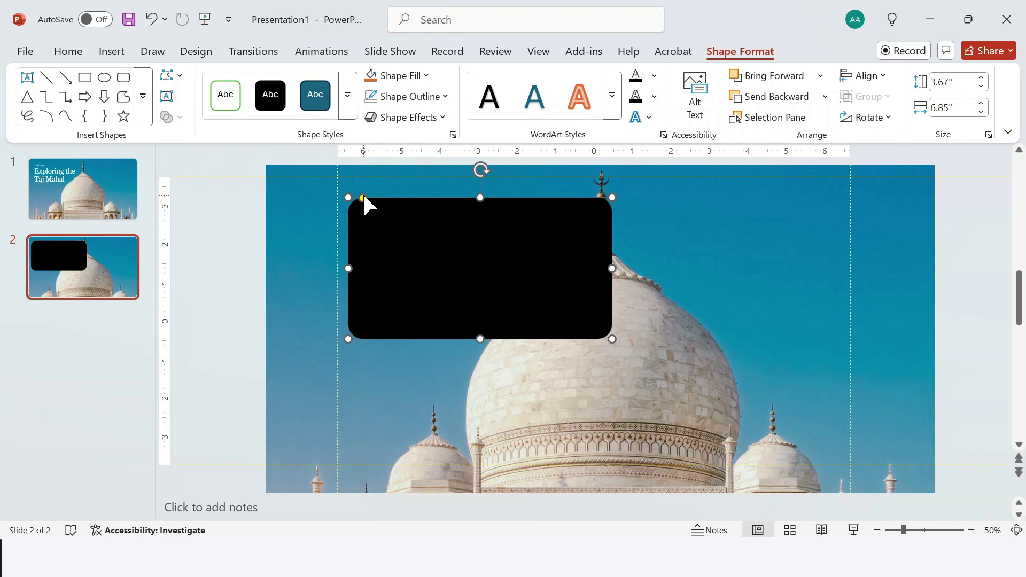
# In Format Shape, give the rounded rectangle a dark grey fill at 50% transparency
pyautogui.rightClick(402, 201)
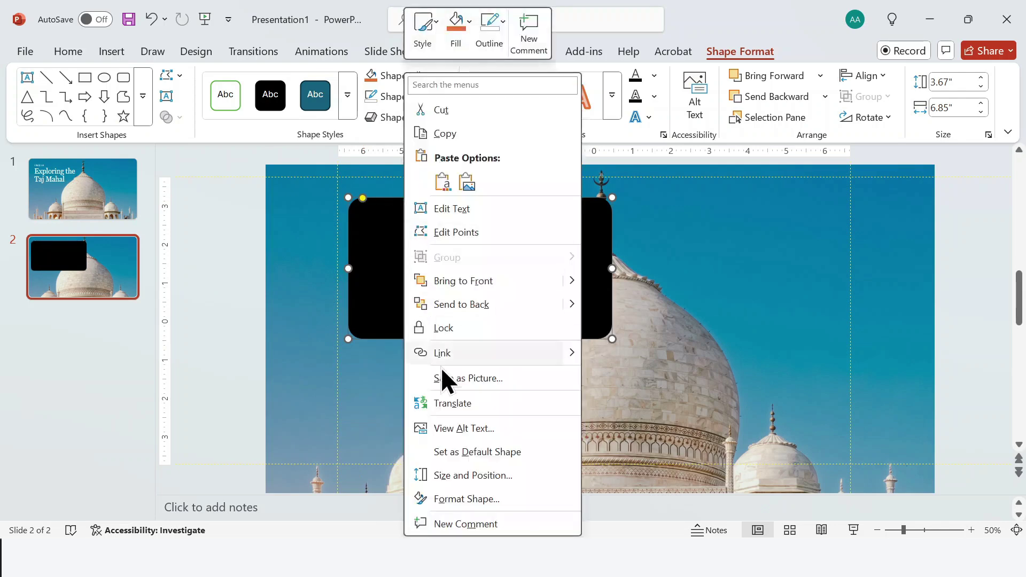
pyautogui.click(457, 493)
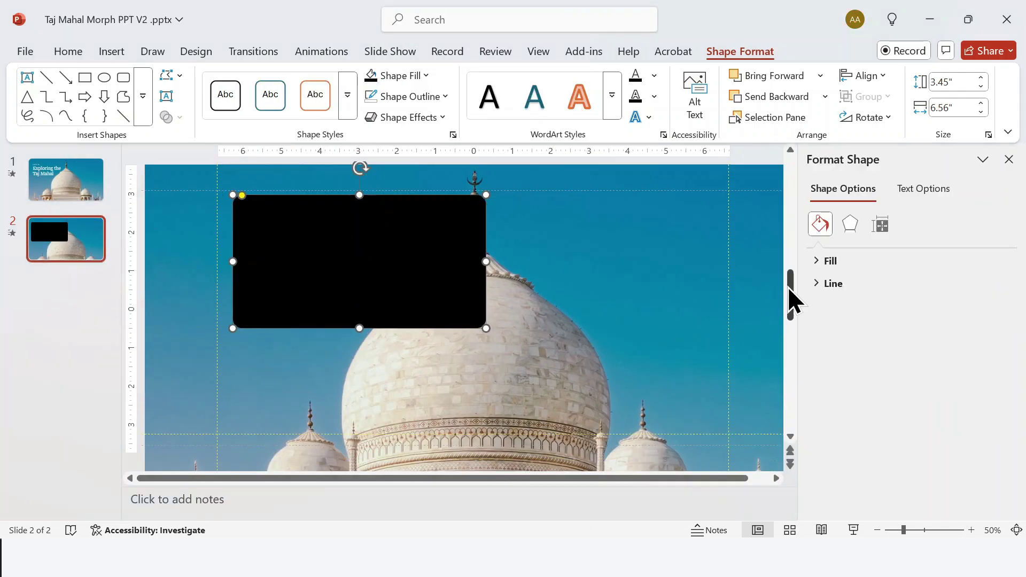
pyautogui.click(817, 261)
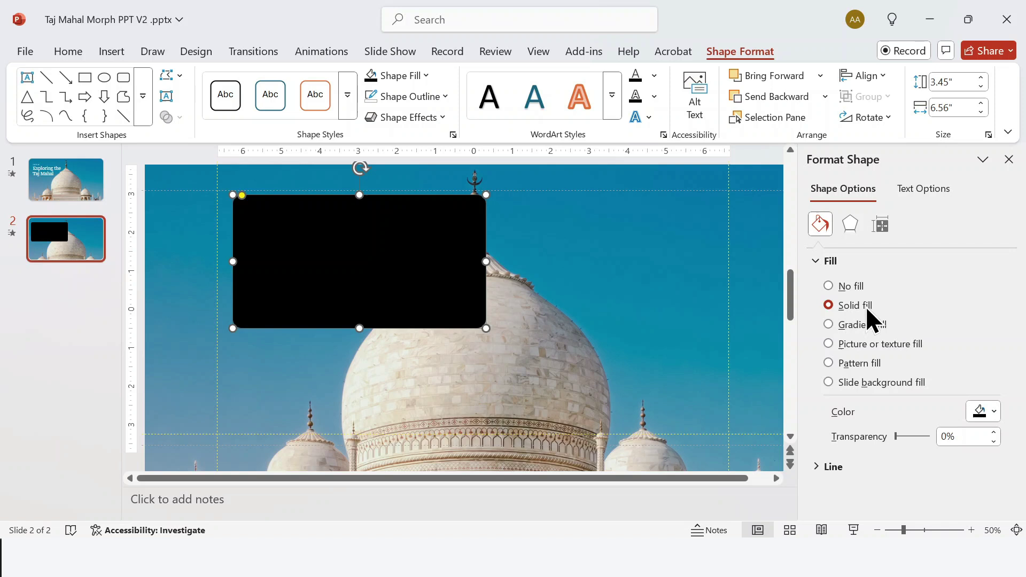
pyautogui.click(989, 409)
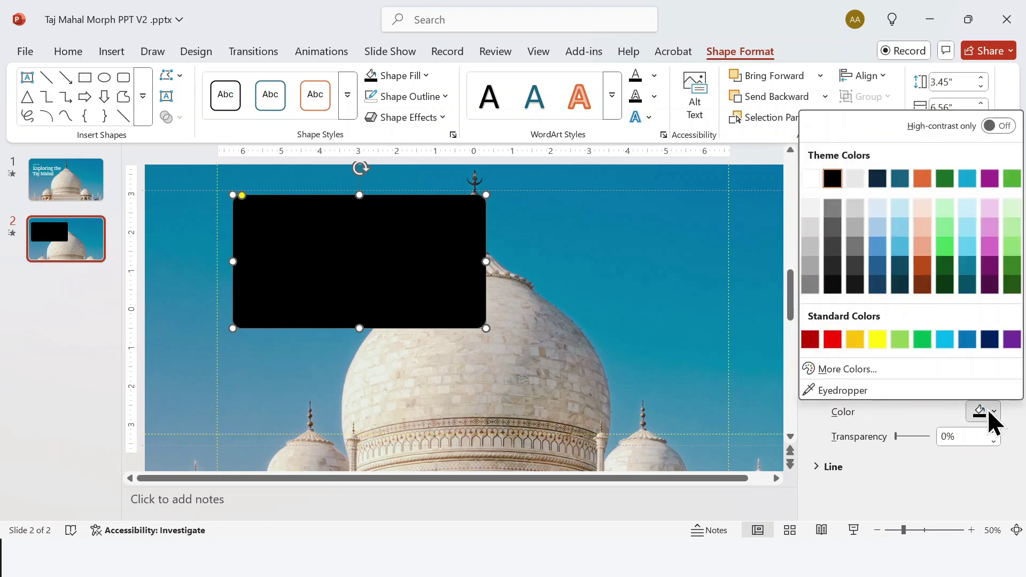
pyautogui.click(837, 273)
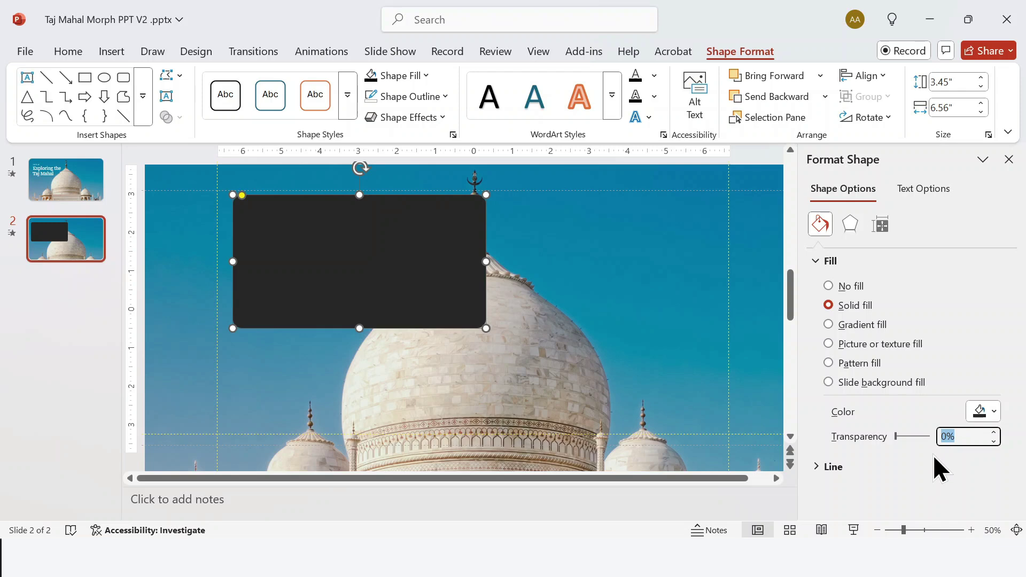
pyautogui.write('50')
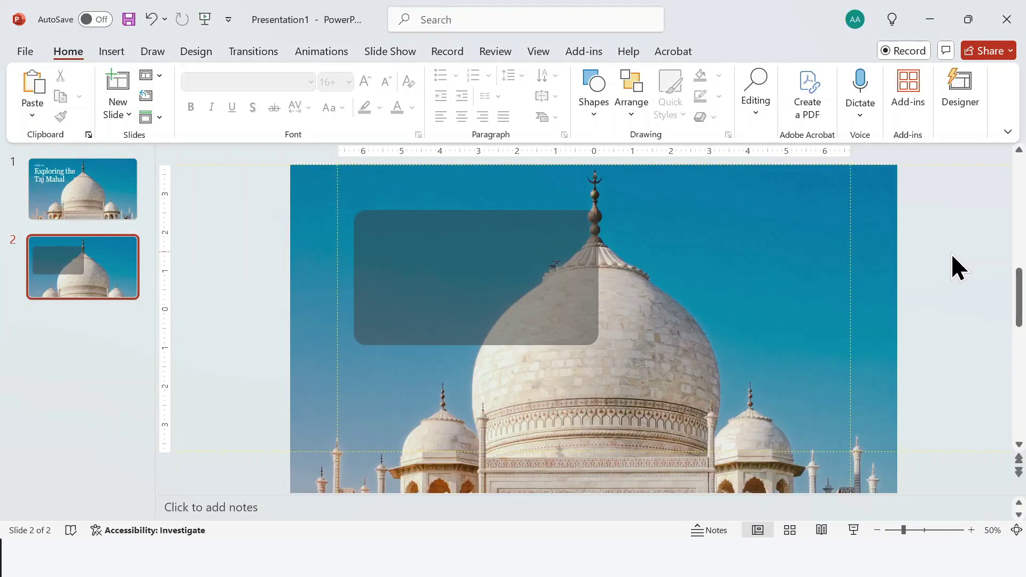
# Paste 'The Central Dome' caption and resize the translucent rectangle to fit it
pyautogui.hotkey('ctrl', 'v')
pyautogui.click(596, 275)
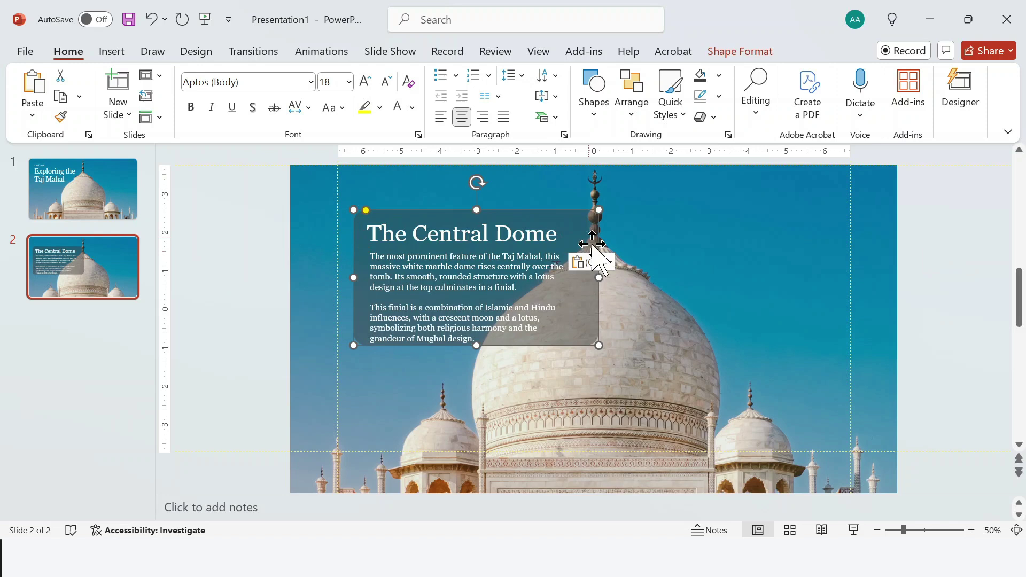
pyautogui.moveTo(598, 346); pyautogui.dragTo(575, 357)
pyautogui.click(967, 265)
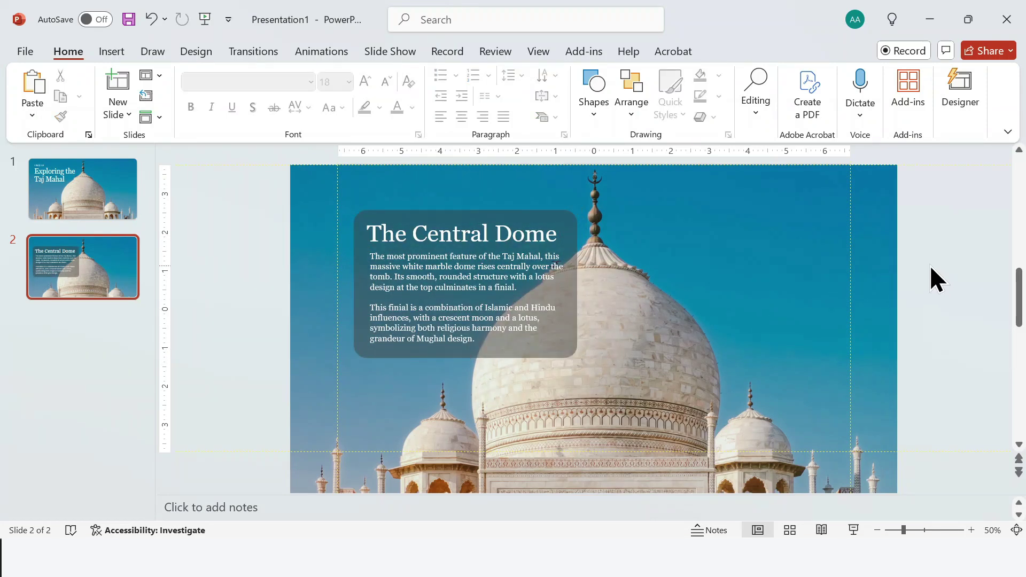
# Duplicate slide 2 as slide 3 and move its photo up to show the lower facade
pyautogui.click(133, 246)
pyautogui.hotkey('ctrl', 'd')
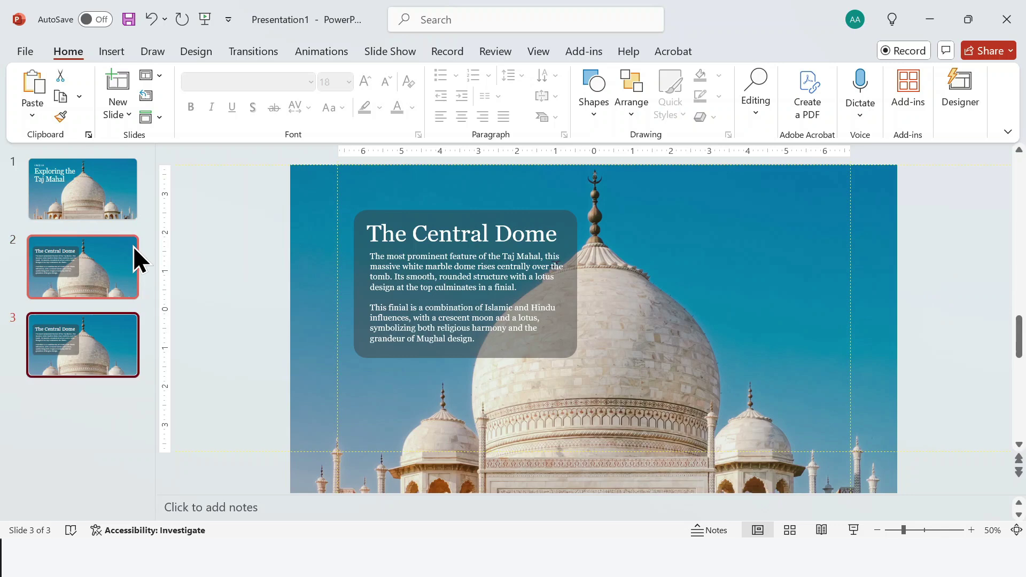
pyautogui.click(877, 532)
pyautogui.moveTo(756, 468); pyautogui.dragTo(752, 245)
pyautogui.click(866, 291)
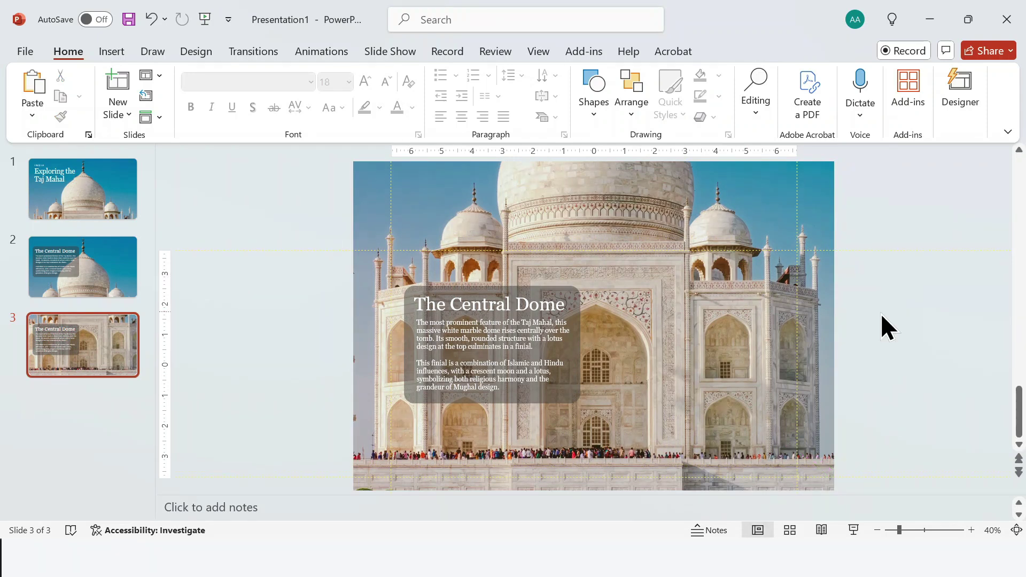
# Delete the old Central Dome caption and make the dark panel wider, shorter and higher
pyautogui.click(522, 304)
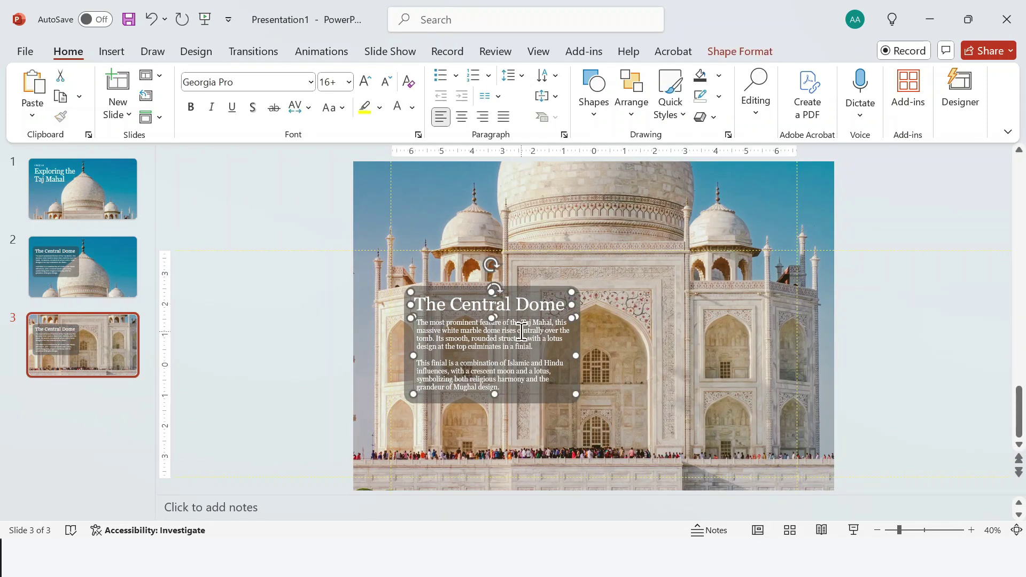
pyautogui.press('Delete')
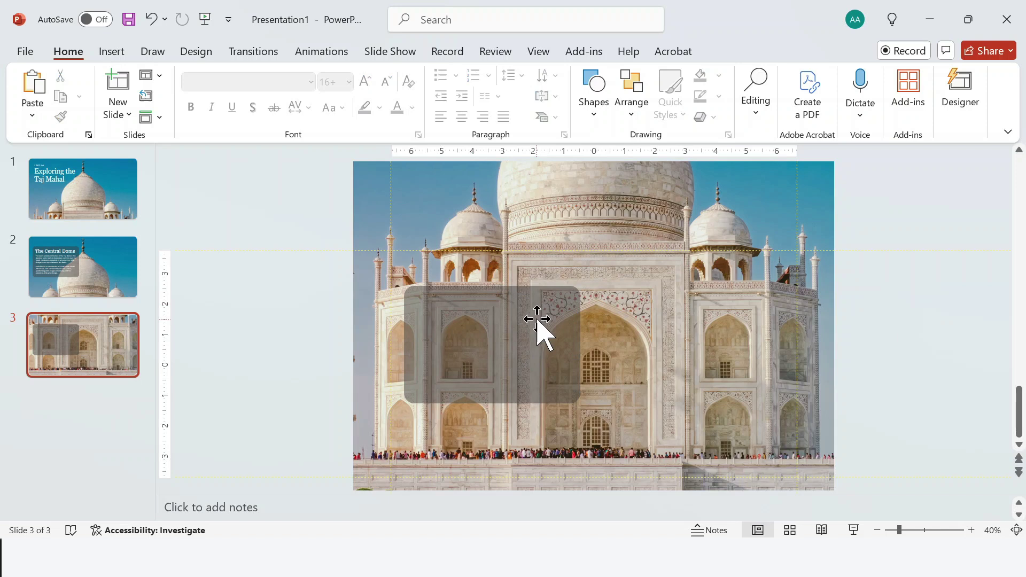
pyautogui.click(537, 319)
pyautogui.moveTo(578, 288); pyautogui.dragTo(643, 319)
pyautogui.moveTo(615, 355); pyautogui.dragTo(677, 309)
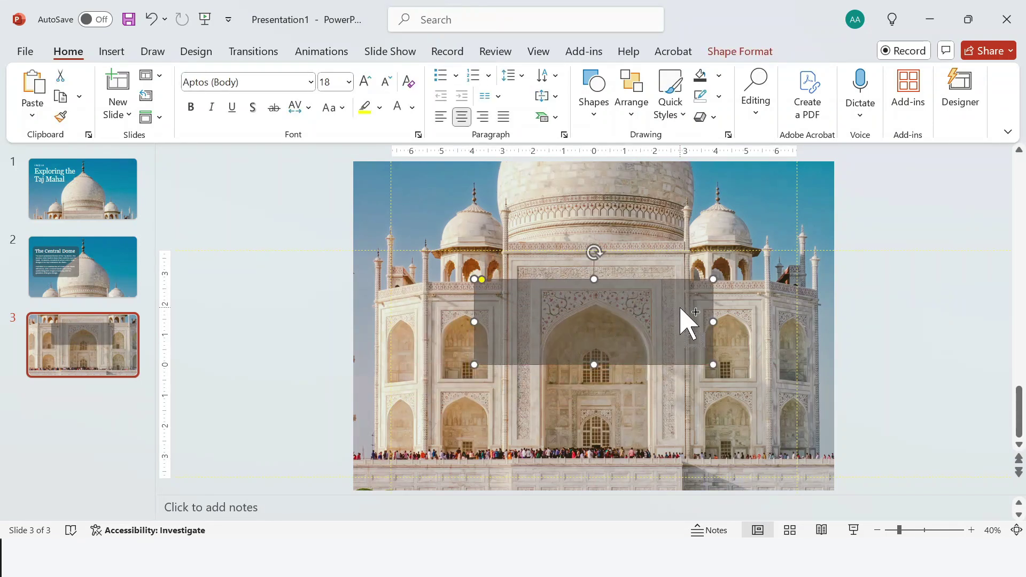
# Paste the Arched Iwans title and text onto the panel, then narrow the panel evenly
pyautogui.write('Arched Iwans Each iwan is intricately decorated with floral patterns and Arabic calligraphy from the Quran, enhancing the spiritual essence of the structure.')
pyautogui.click(653, 362)
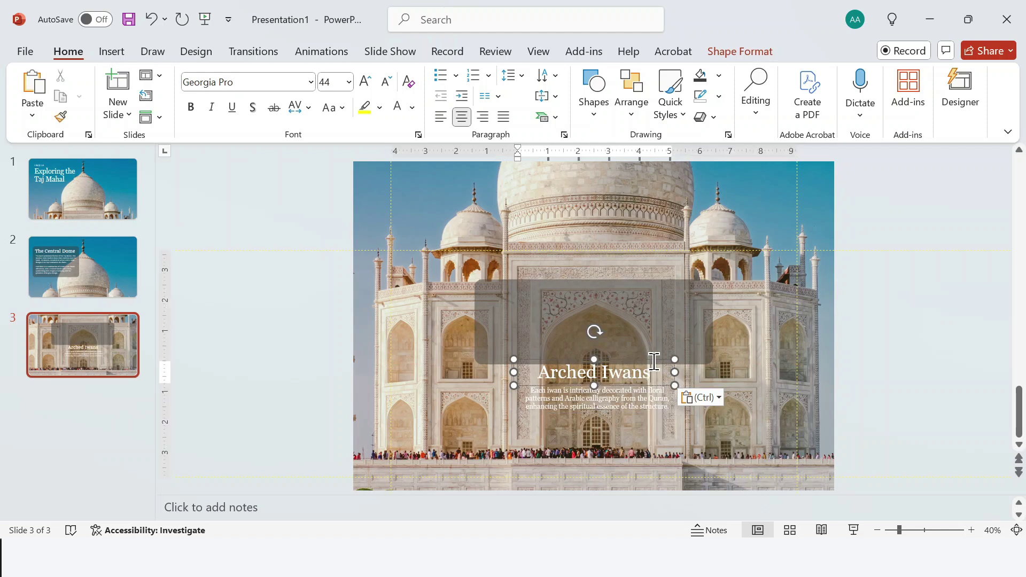
pyautogui.keyDown('shift'); pyautogui.click(646, 389); pyautogui.keyUp('shift')
pyautogui.moveTo(651, 385); pyautogui.dragTo(653, 316)
pyautogui.click(477, 323)
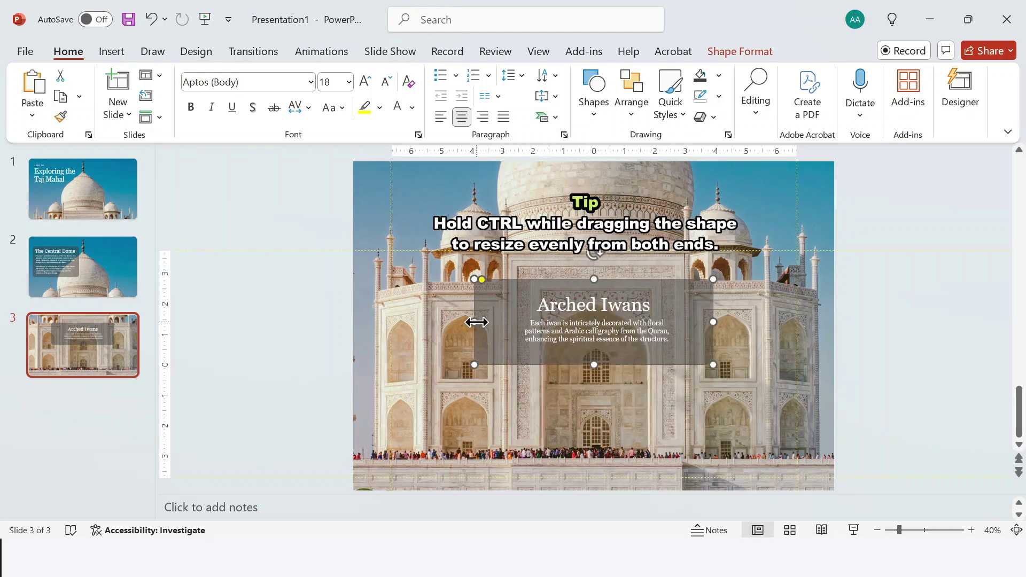
pyautogui.moveTo(476, 322); pyautogui.dragTo(501, 322)
pyautogui.click(918, 356)
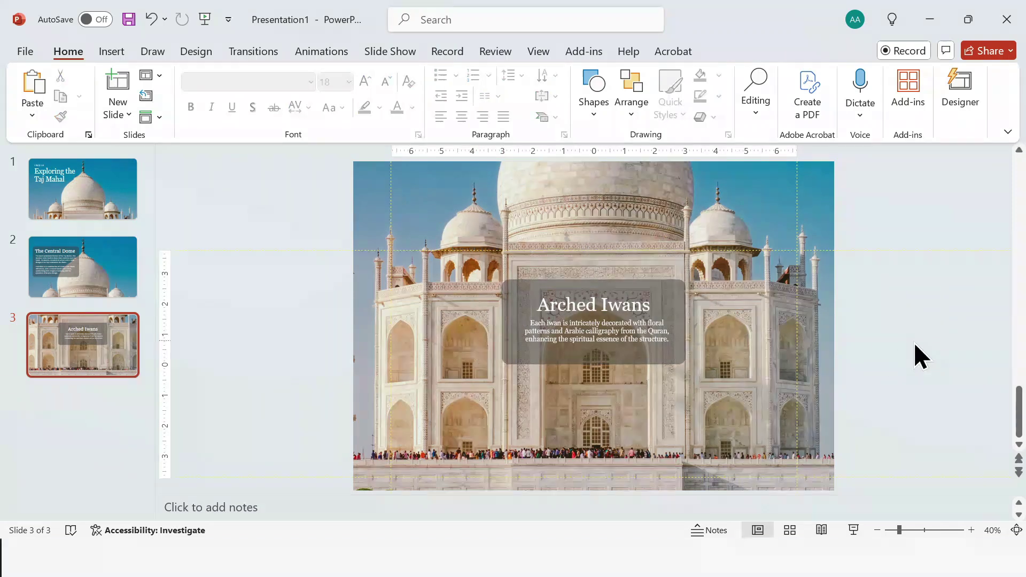
# Duplicate slide 3 as slide 4 and swap the Arched Iwans text for the pasted Calligraphy title and body
pyautogui.click(114, 340)
pyautogui.hotkey('ctrl', 'd')
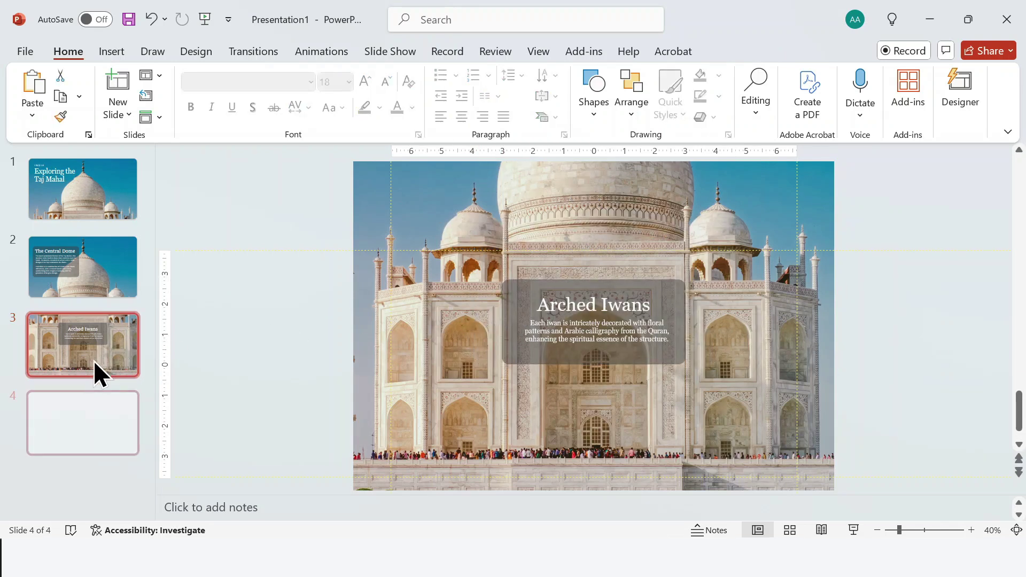
pyautogui.moveTo(874, 426); pyautogui.dragTo(500, 256)
pyautogui.press('Delete')
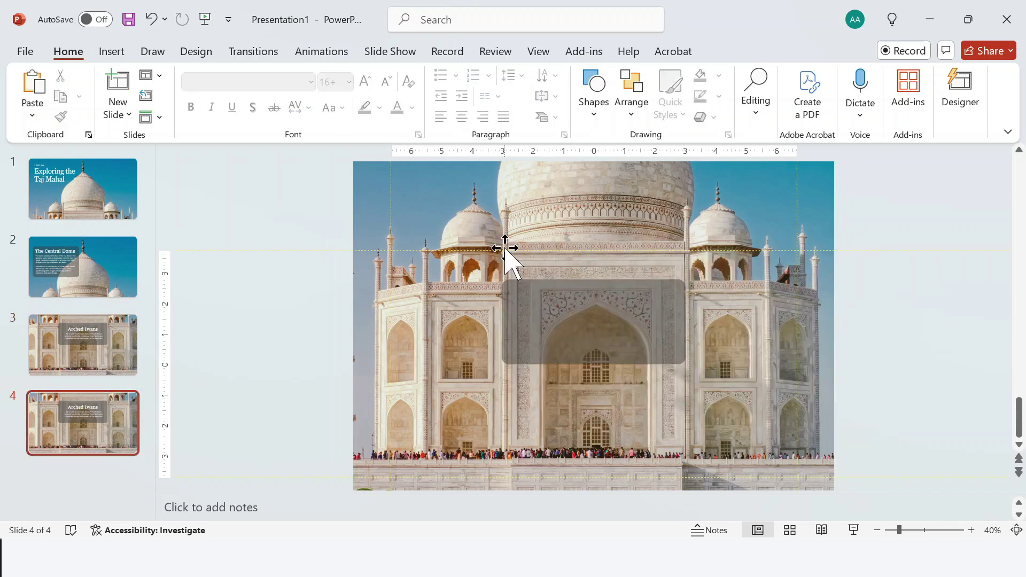
pyautogui.hotkey('ctrl', 'v')
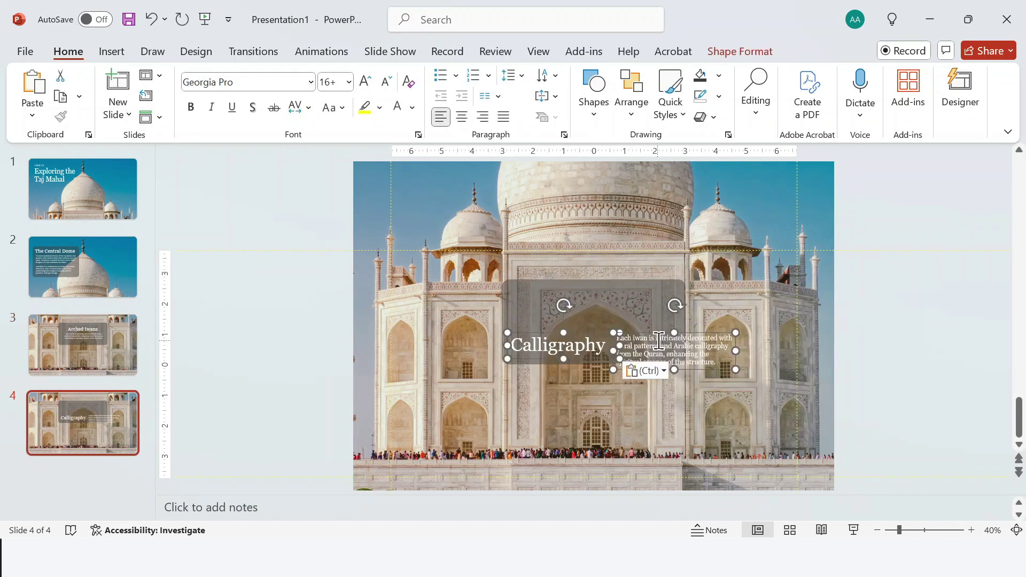
pyautogui.doubleClick(655, 334)
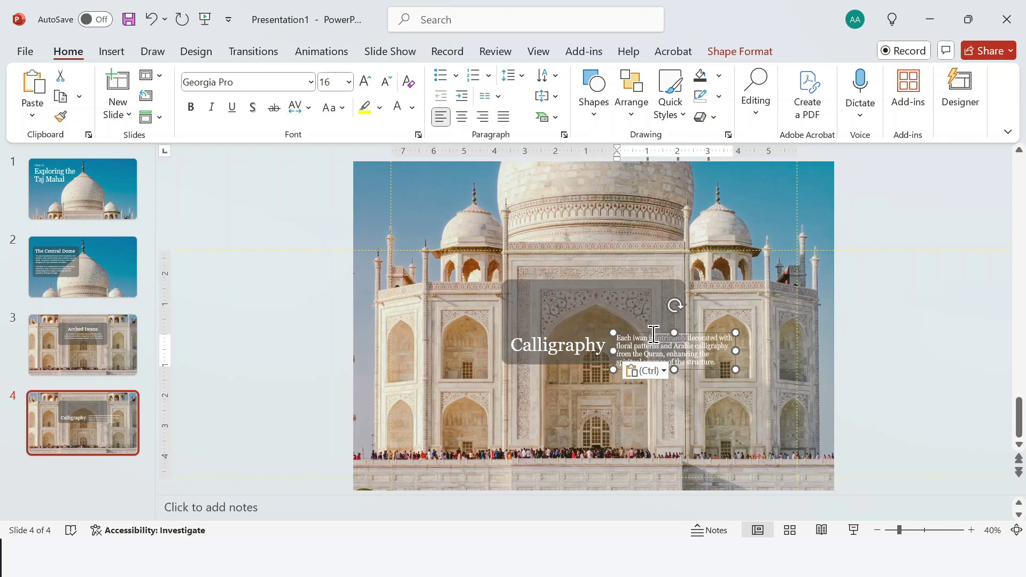
pyautogui.press('Escape')
pyautogui.hotkey('ctrl', 'a')
pyautogui.moveTo(649, 344); pyautogui.dragTo(618, 303)
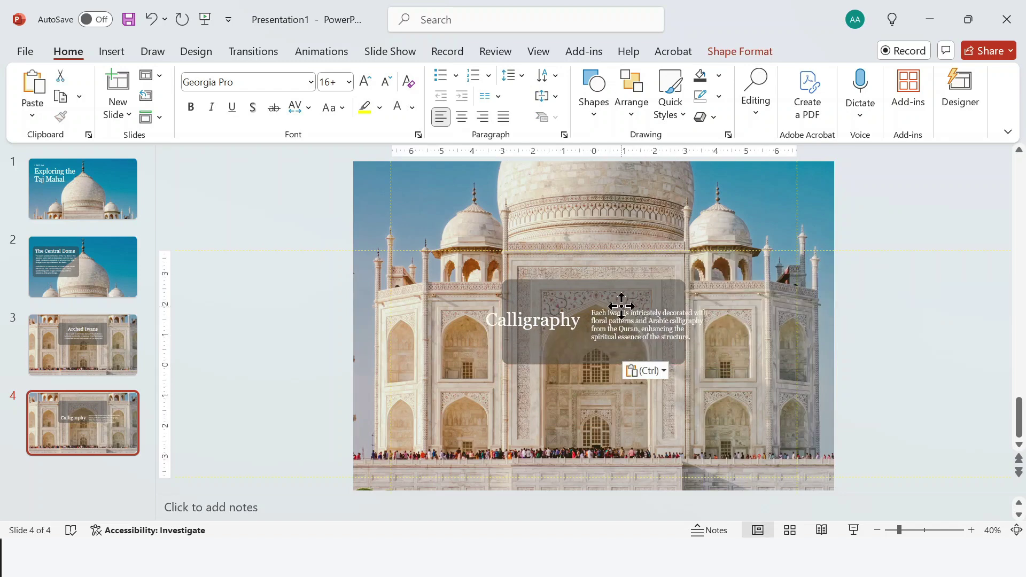
# Make the caption panel wider and shorter to fit the text, and lower the photo to reveal the dome
pyautogui.click(639, 287)
pyautogui.moveTo(687, 320); pyautogui.dragTo(726, 321)
pyautogui.moveTo(595, 280); pyautogui.dragTo(595, 293)
pyautogui.click(892, 308)
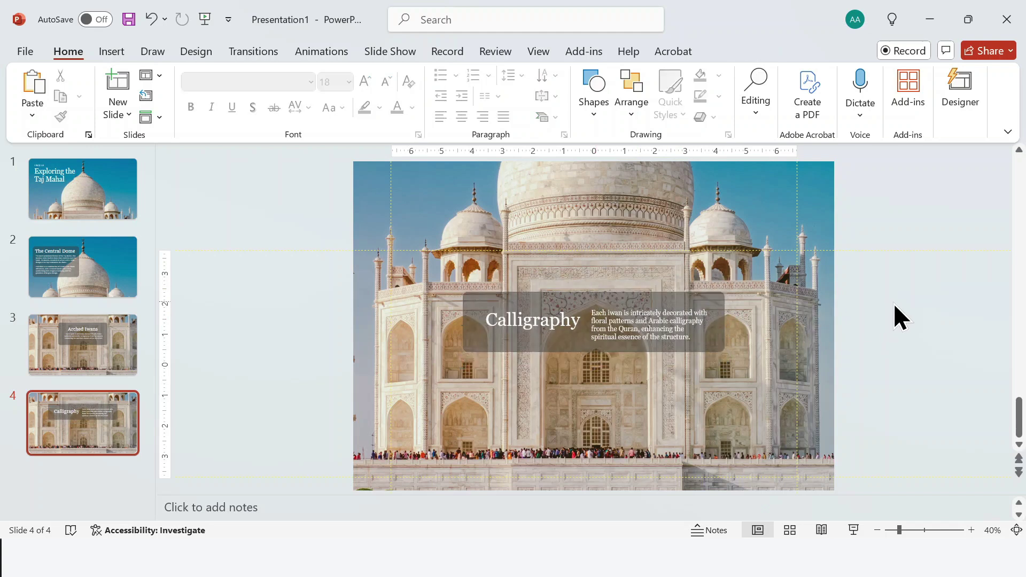
pyautogui.click(719, 300)
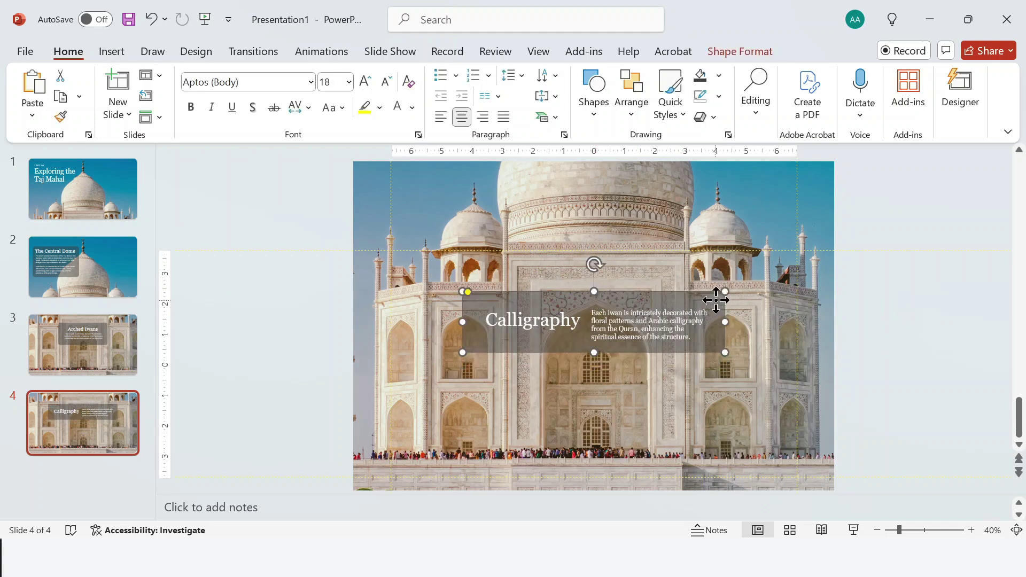
pyautogui.moveTo(720, 301); pyautogui.dragTo(719, 301)
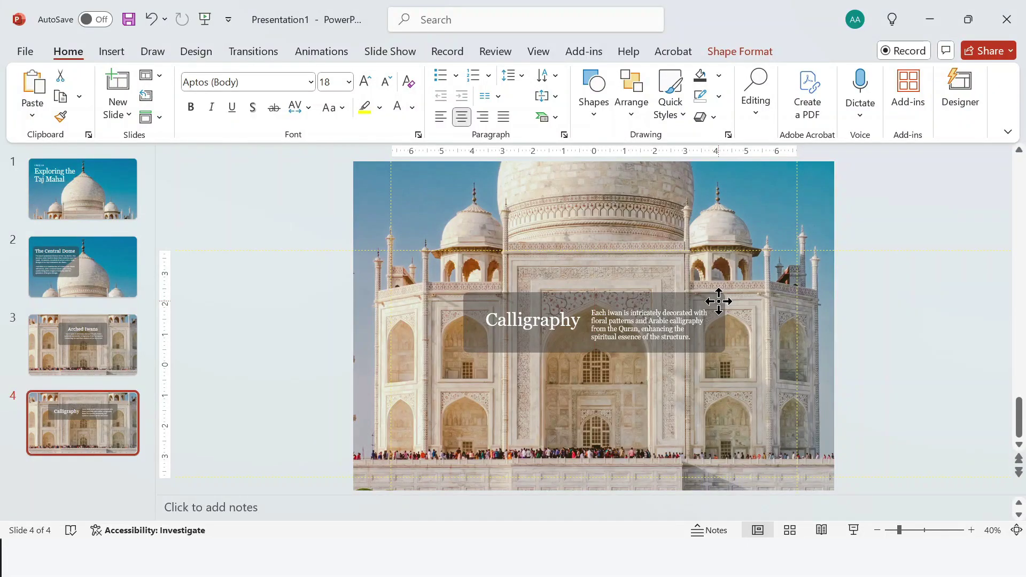
pyautogui.moveTo(756, 213); pyautogui.dragTo(807, 261)
# Enlarge slide 4's photo slightly from its corner and move it further down behind the caption
pyautogui.click(879, 531)
pyautogui.click(880, 531)
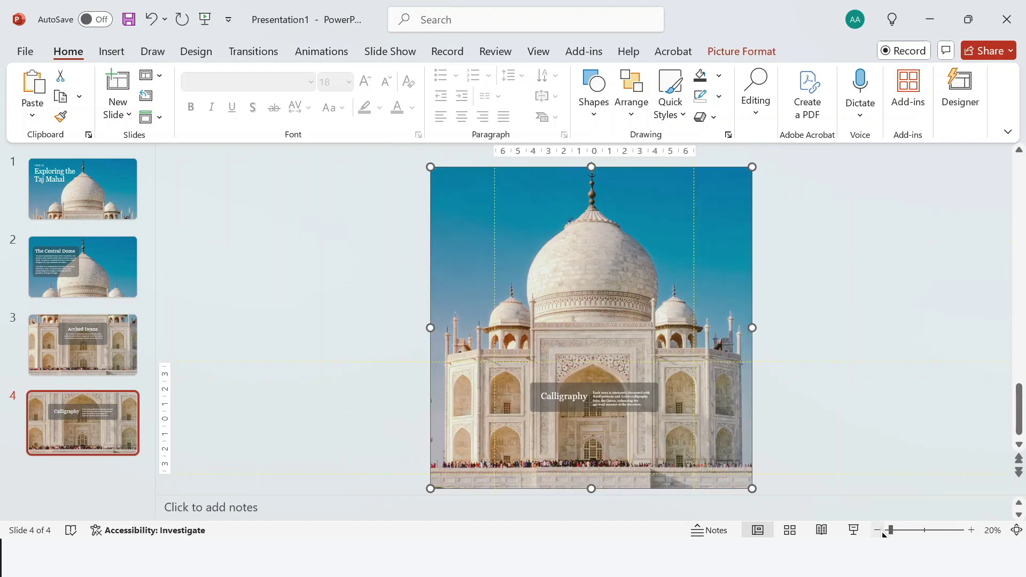
pyautogui.moveTo(673, 361); pyautogui.dragTo(723, 382)
pyautogui.click(971, 530)
pyautogui.click(971, 530)
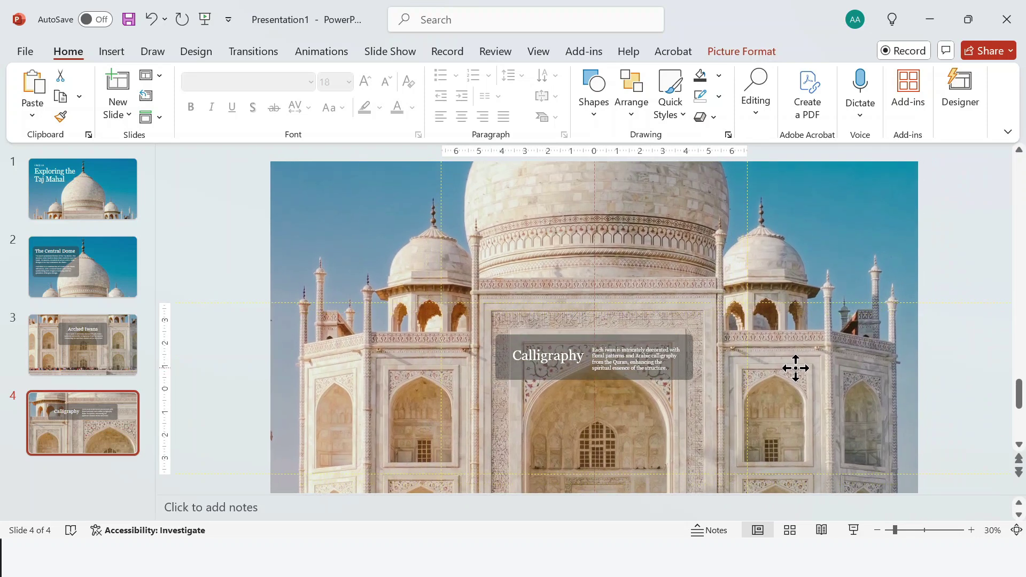
pyautogui.moveTo(796, 368); pyautogui.dragTo(790, 435)
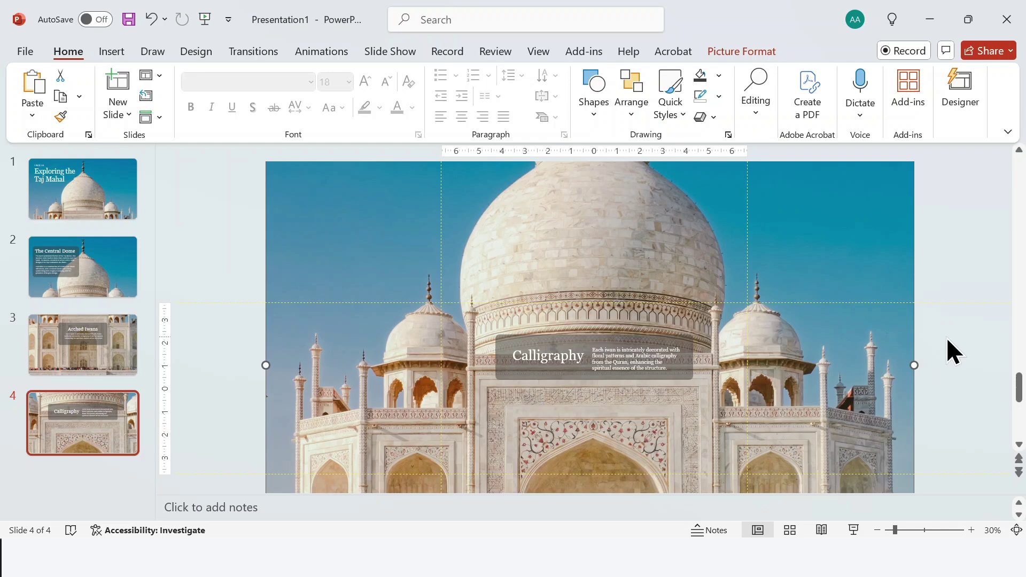
# Duplicate slide 4 as slide 5 and shift its photo left and up
pyautogui.click(952, 350)
pyautogui.click(120, 427)
pyautogui.press('Return')
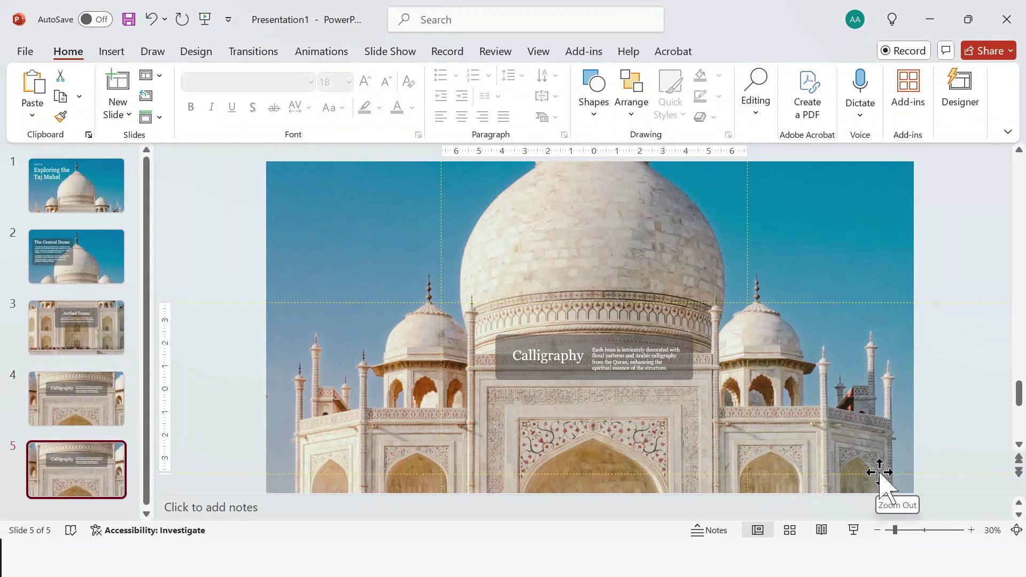
pyautogui.moveTo(884, 470); pyautogui.dragTo(772, 394)
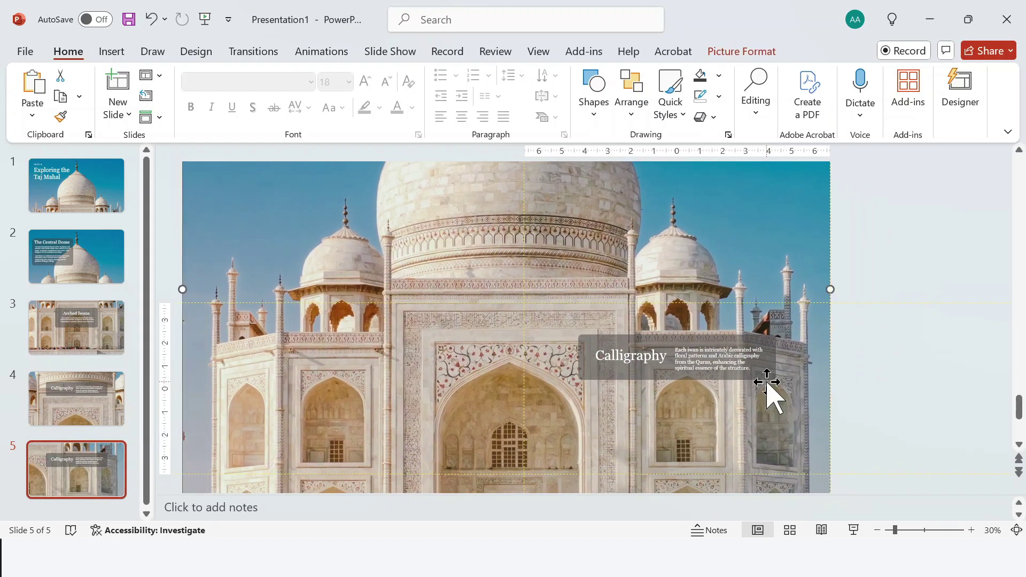
pyautogui.click(971, 531)
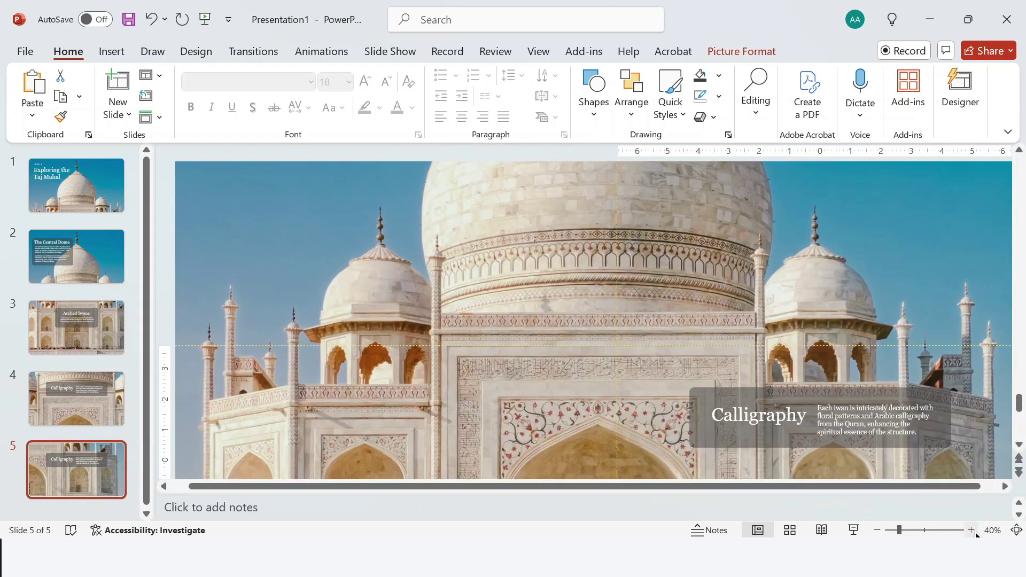
pyautogui.click(878, 530)
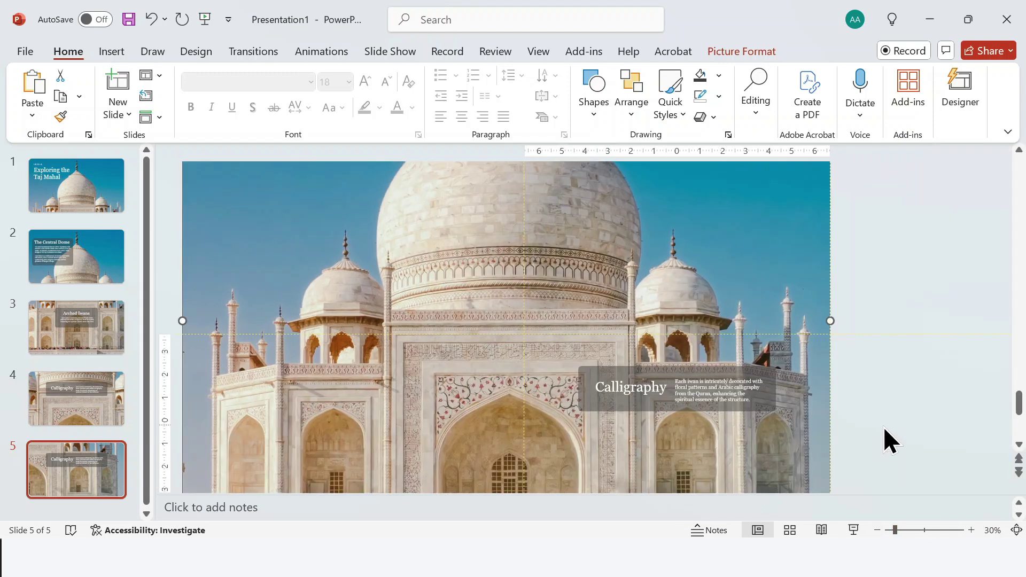
pyautogui.scroll(-3, 881, 419)
pyautogui.scroll(-1, 882, 422)
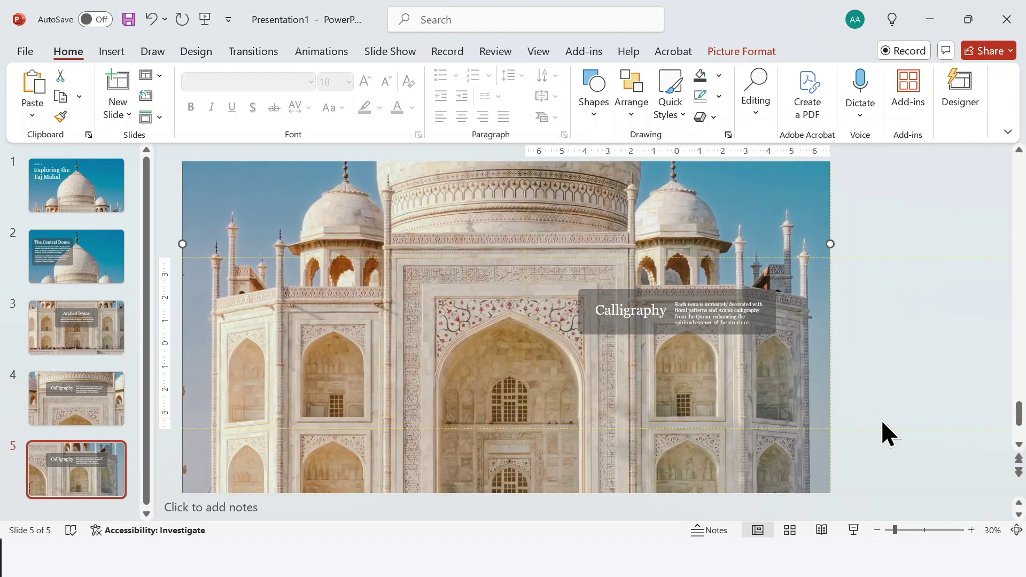
# Replace slide 5's Calligraphy text with the pasted Marble Facade caption, made narrower and taller, and moved left and down
pyautogui.click(971, 530)
pyautogui.click(715, 311)
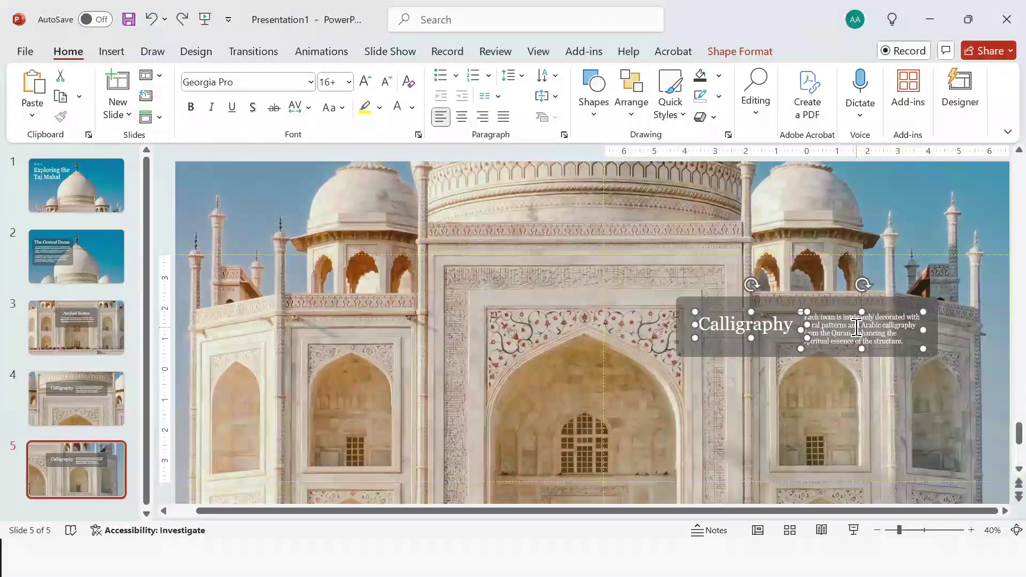
pyautogui.press('Delete')
pyautogui.hotkey('ctrl', 'v')
pyautogui.moveTo(768, 330); pyautogui.dragTo(814, 307)
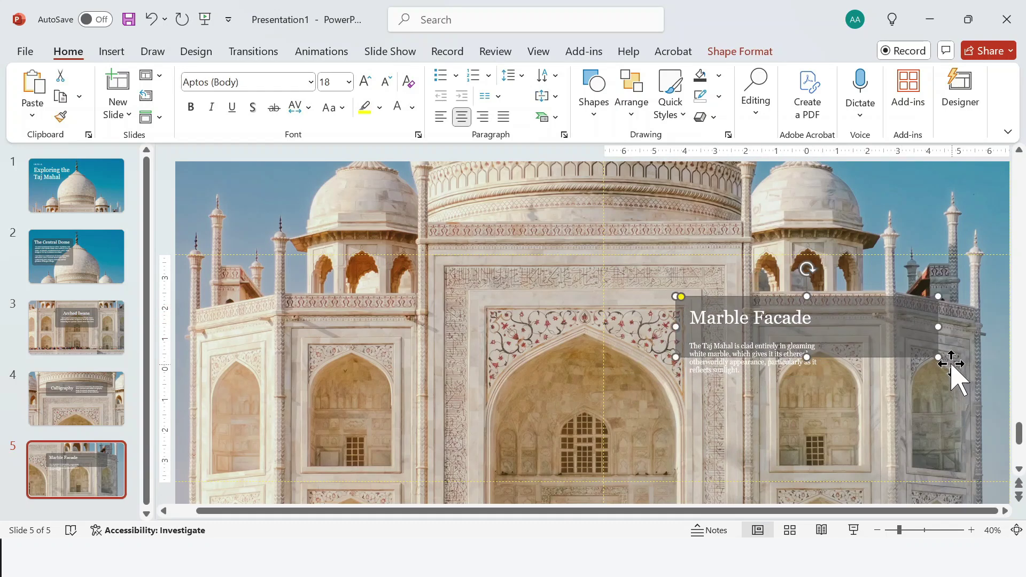
pyautogui.moveTo(938, 357); pyautogui.dragTo(836, 391)
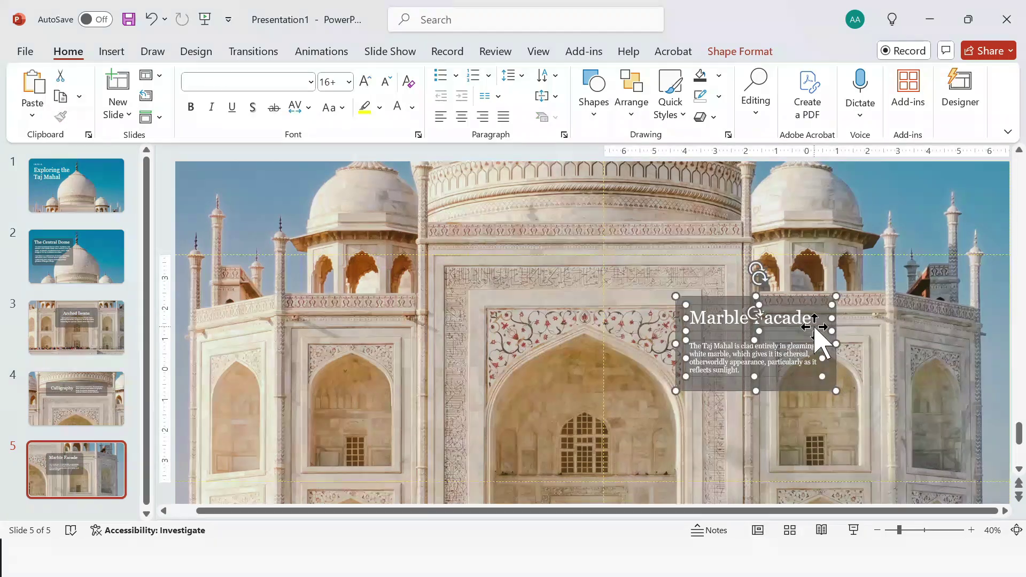
pyautogui.moveTo(814, 328); pyautogui.dragTo(751, 357)
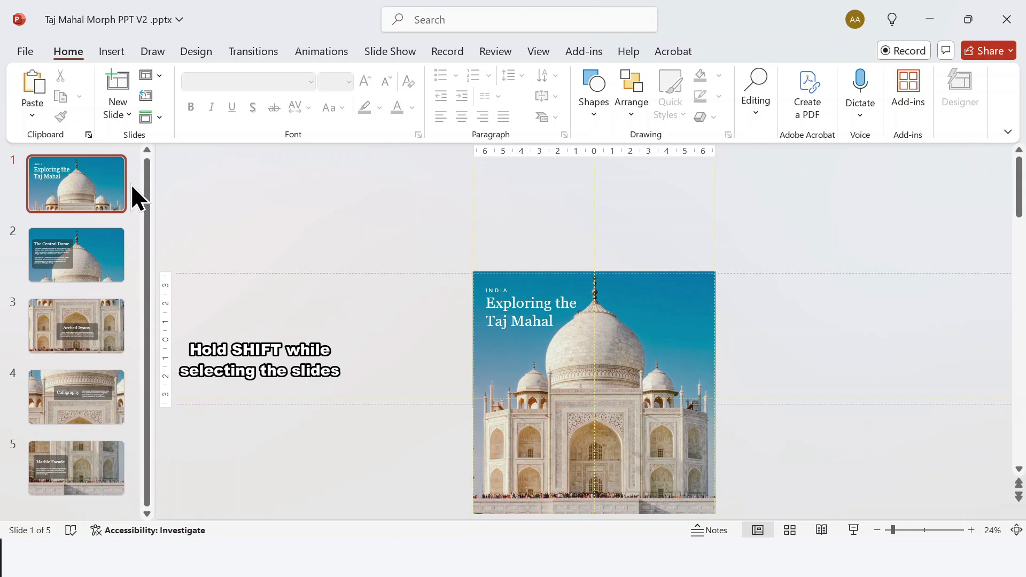
# Apply the Morph transition to all five slides
pyautogui.keyDown('ctrl'); pyautogui.click(116, 327); pyautogui.keyUp('ctrl')
pyautogui.keyDown('shift'); pyautogui.click(110, 454); pyautogui.keyUp('shift')
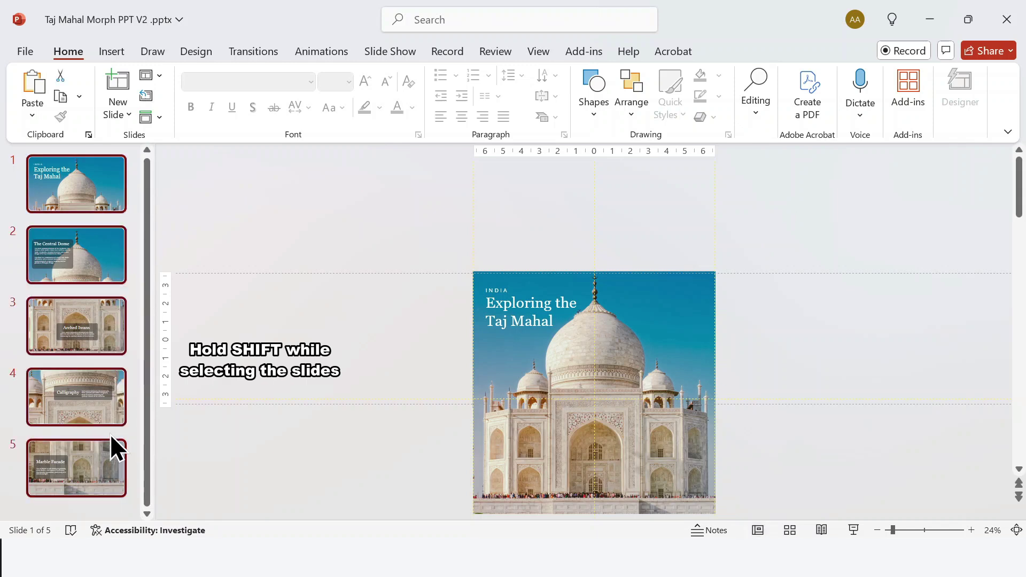
pyautogui.click(243, 54)
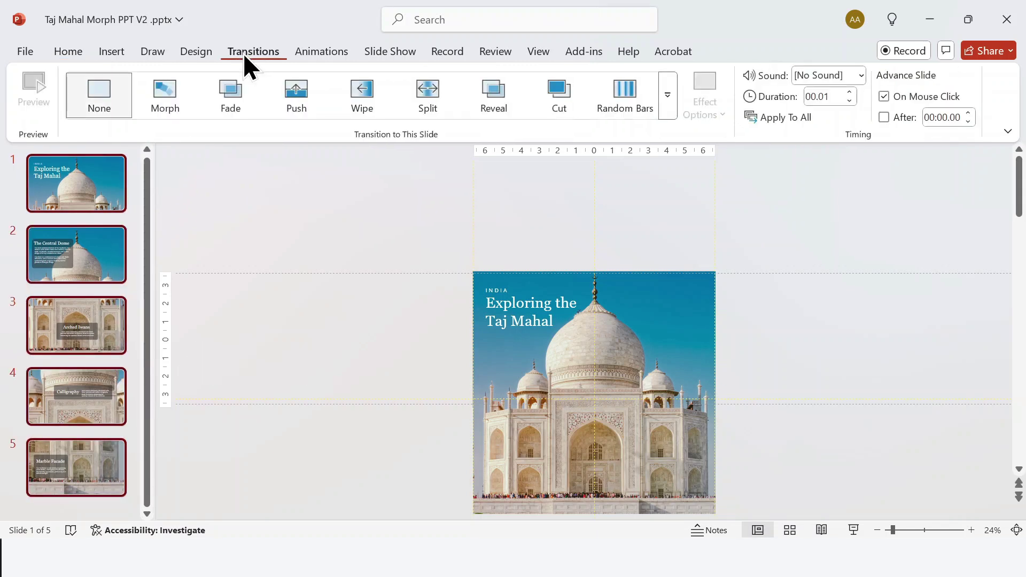
pyautogui.click(169, 88)
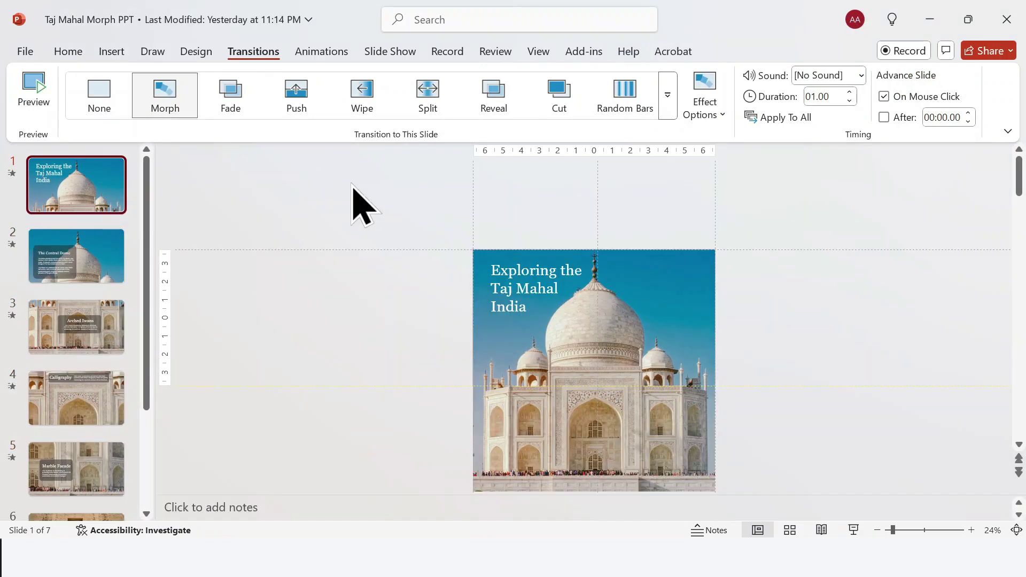
# Set Morph's effect option to Objects with a 01.00 duration
pyautogui.click(703, 113)
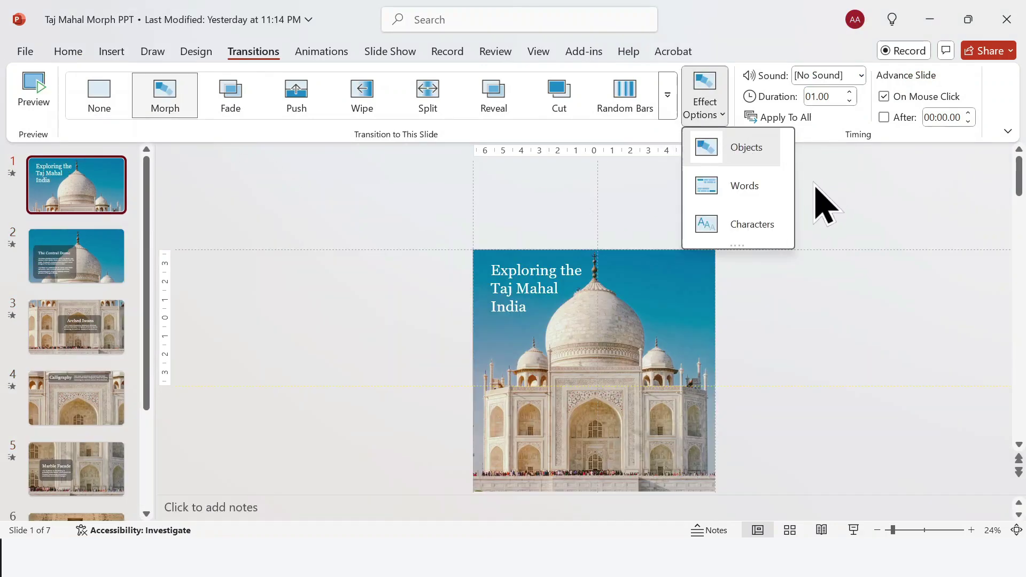
pyautogui.click(775, 158)
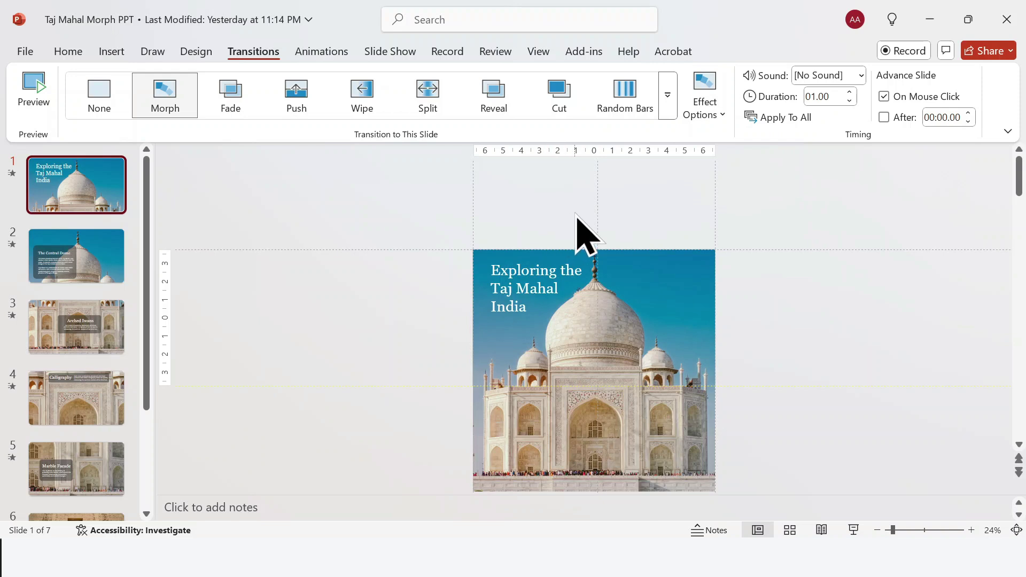
pyautogui.click(850, 93)
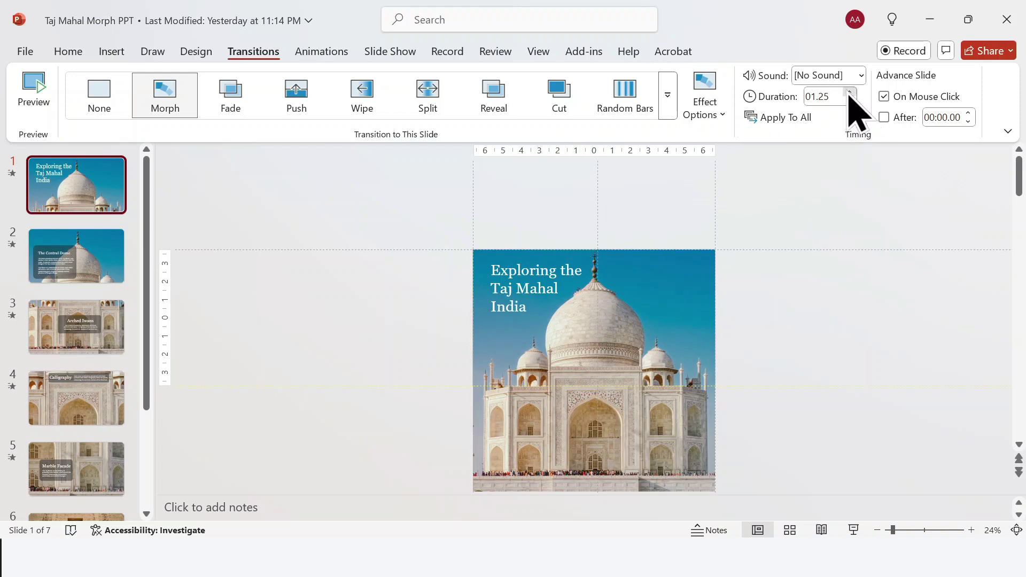
pyautogui.click(849, 93)
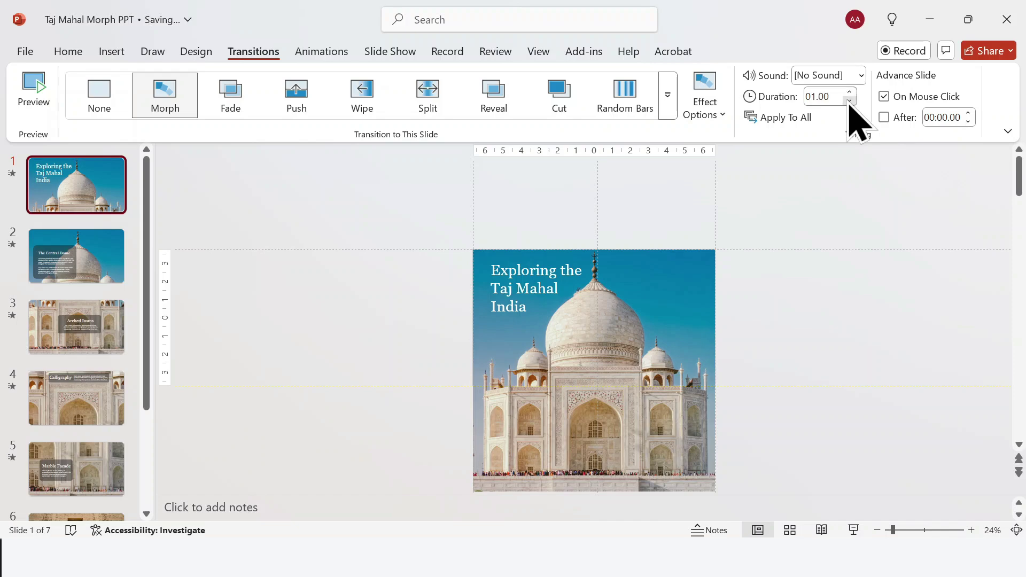